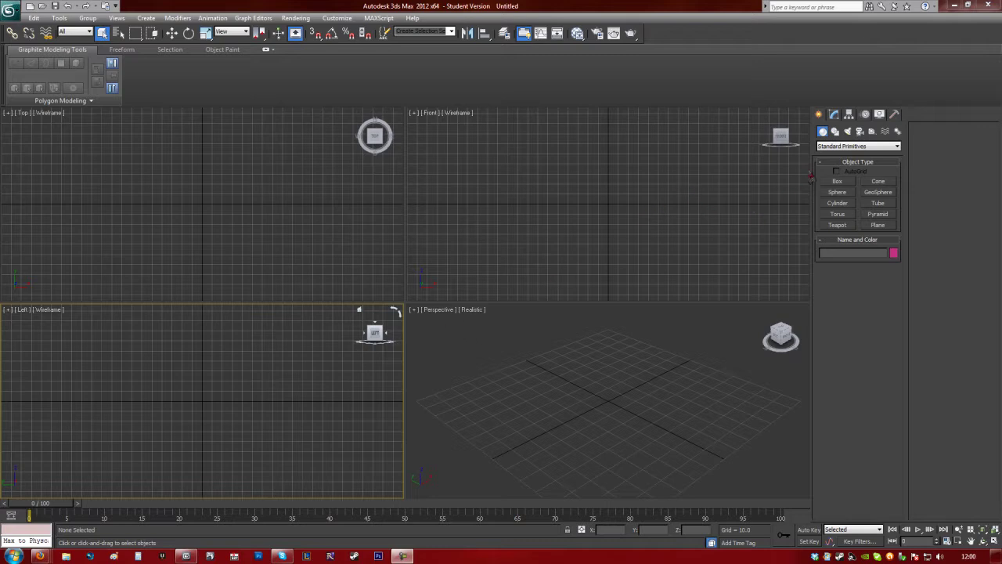
# Step: Create a sphere at the grid centre in the Perspective view
pyautogui.click(850, 192)
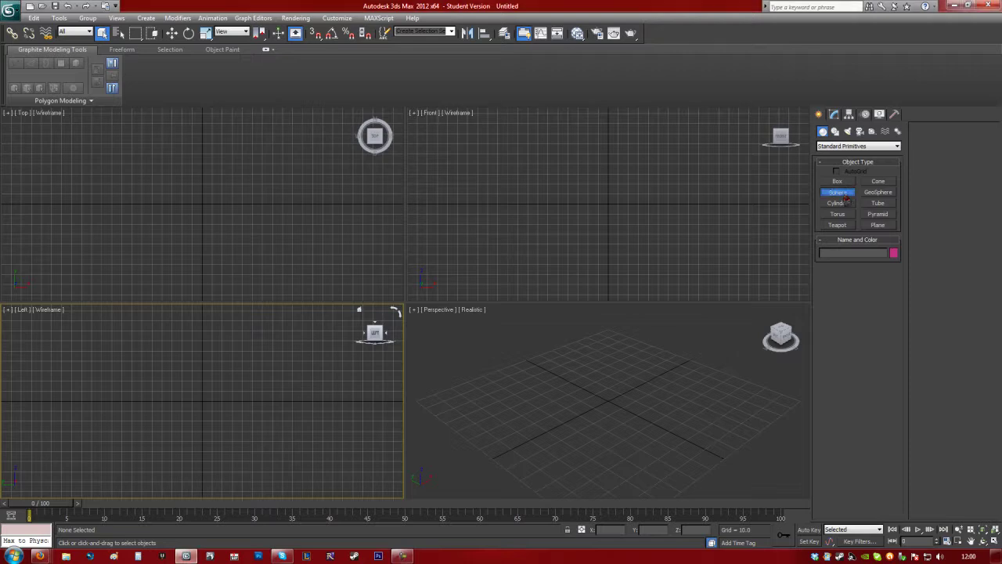
pyautogui.click(609, 399)
pyautogui.moveTo(608, 399); pyautogui.dragTo(611, 365)
pyautogui.rightClick(597, 391)
# Step: Convert the sphere to an Editable Mesh
pyautogui.rightClick(625, 403)
pyautogui.moveTo(650, 485)
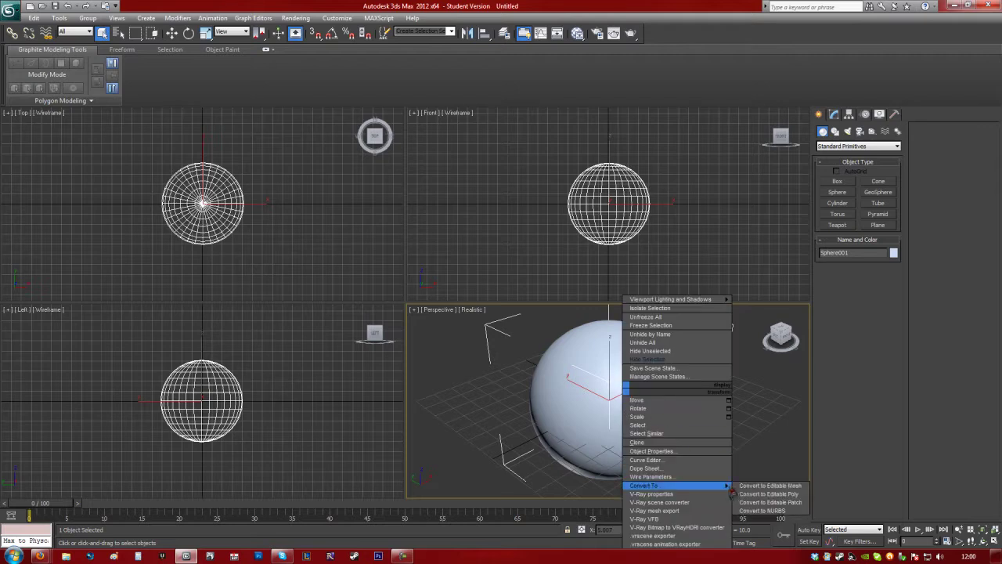
pyautogui.click(757, 487)
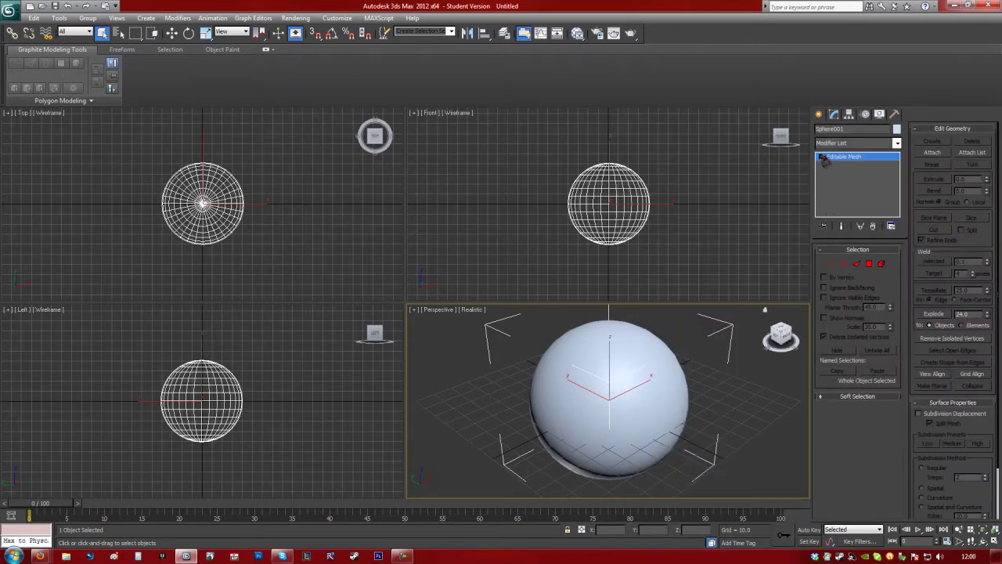
# Step: Convert the sphere to an Editable Poly and enter its polygon sub-object level
pyautogui.rightClick(647, 386)
pyautogui.moveTo(705, 485)
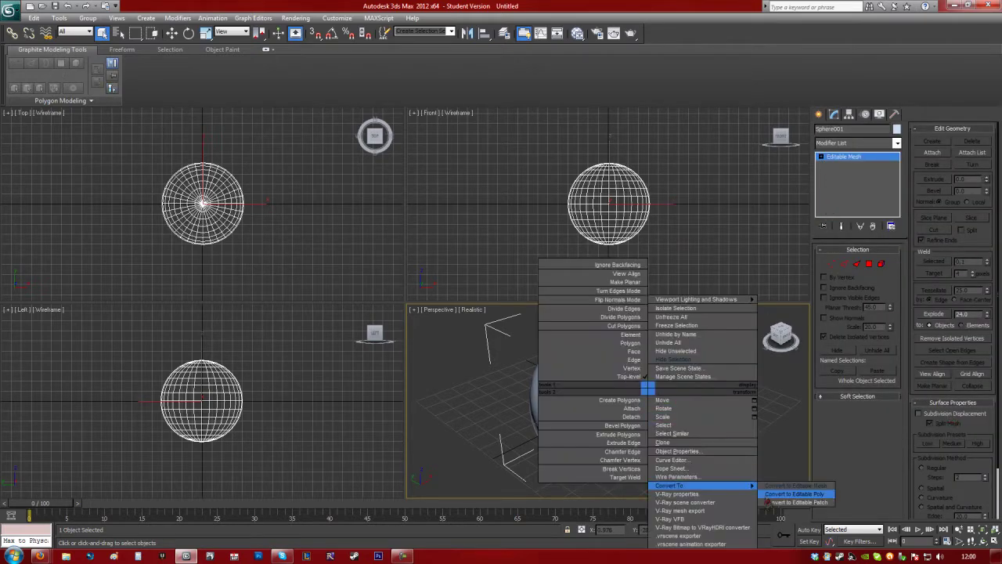
pyautogui.click(786, 495)
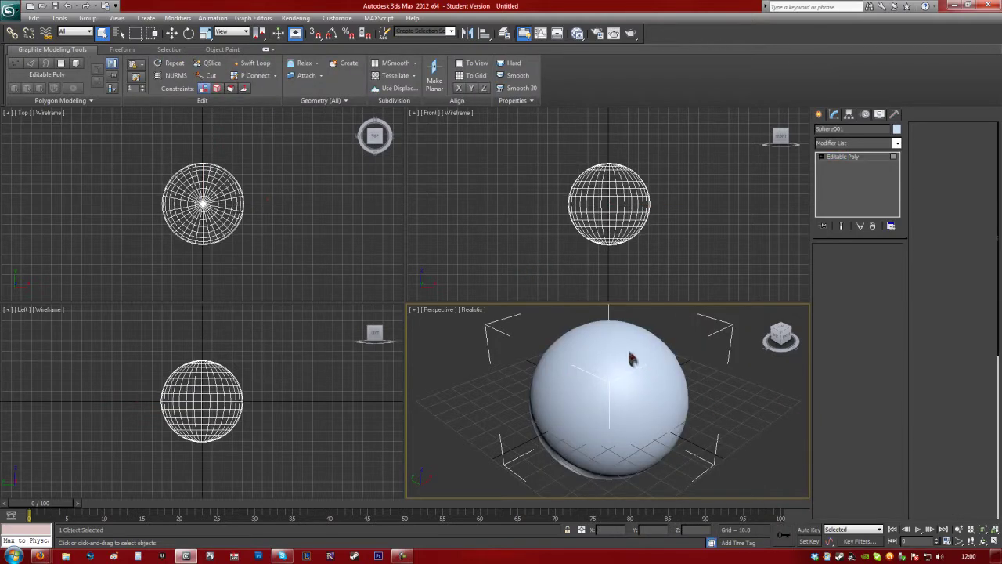
pyautogui.press('4')
# Step: Add a Standard material in the Slate Material Editor and set its diffuse colour to red
pyautogui.press('m')
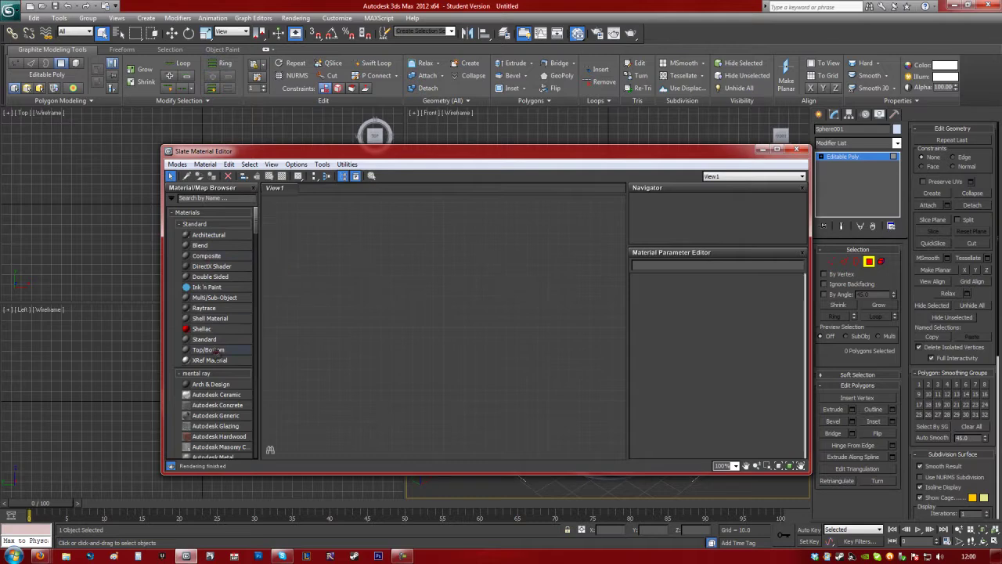
pyautogui.moveTo(204, 339); pyautogui.dragTo(438, 263)
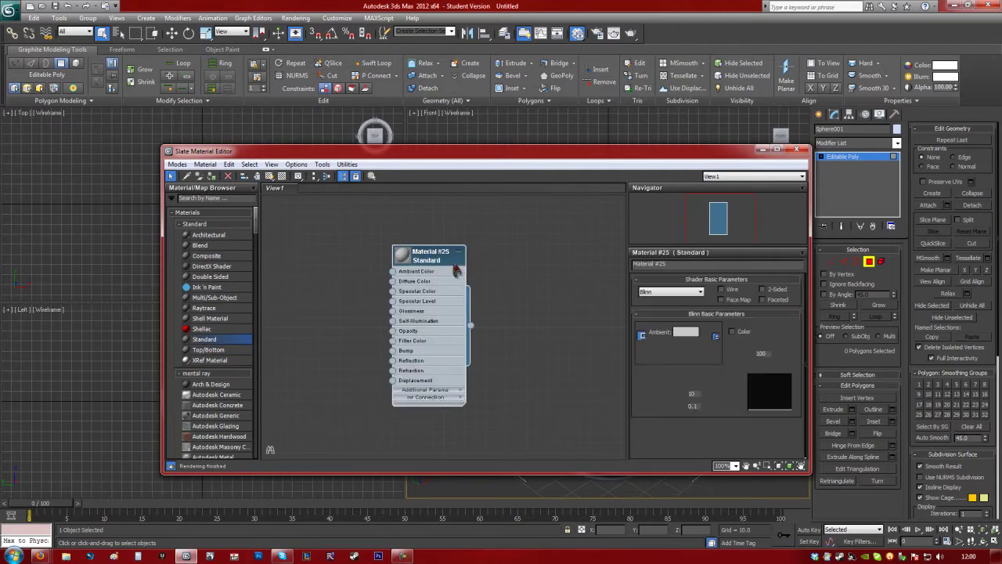
pyautogui.click(686, 343)
pyautogui.moveTo(280, 116); pyautogui.dragTo(307, 66)
pyautogui.click(379, 155)
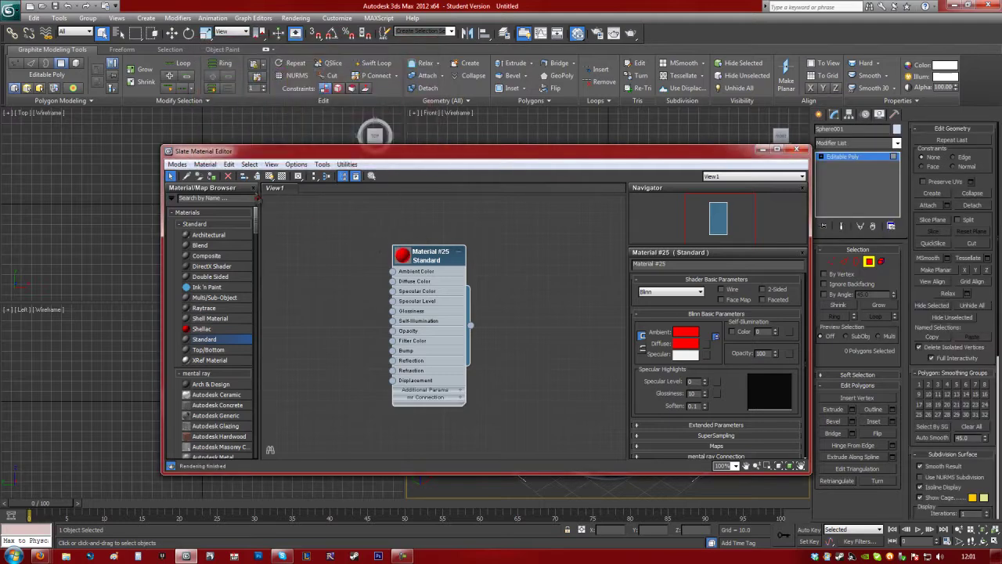
# Step: Assign the red Standard material to the sphere and close the material editor
pyautogui.moveTo(301, 151); pyautogui.dragTo(312, 402)
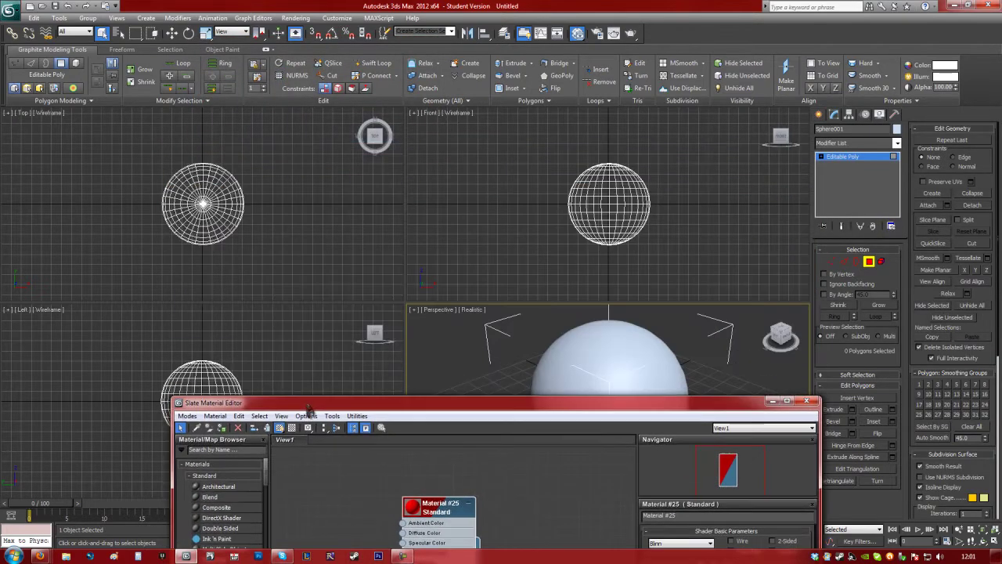
pyautogui.click(223, 426)
pyautogui.click(808, 401)
# Step: Maximize the Perspective view around the sphere and hide its grid
pyautogui.moveTo(764, 427); pyautogui.dragTo(642, 406, button='middle')
pyautogui.hotkey('alt', 'w')
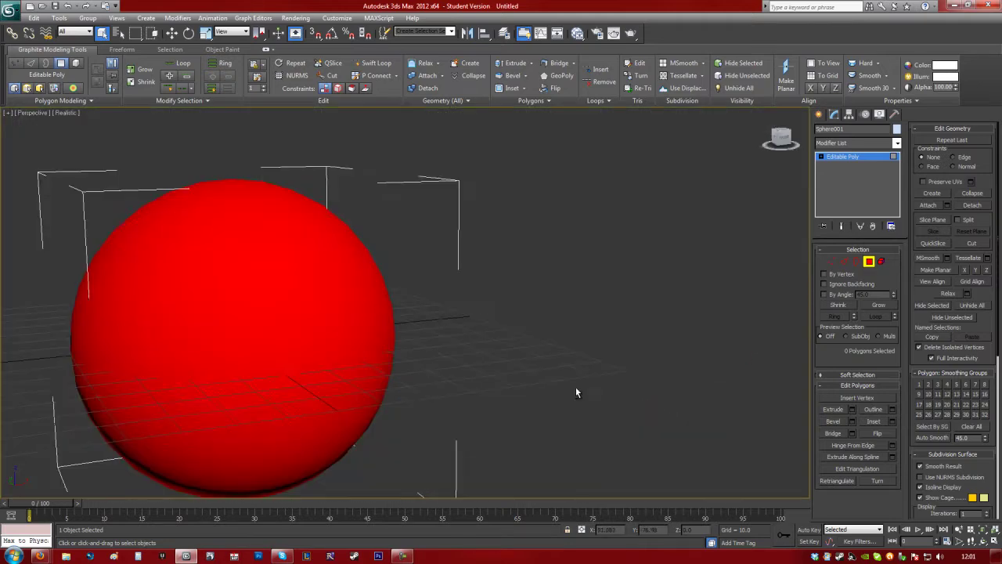
pyautogui.moveTo(577, 391); pyautogui.dragTo(756, 371, button='middle')
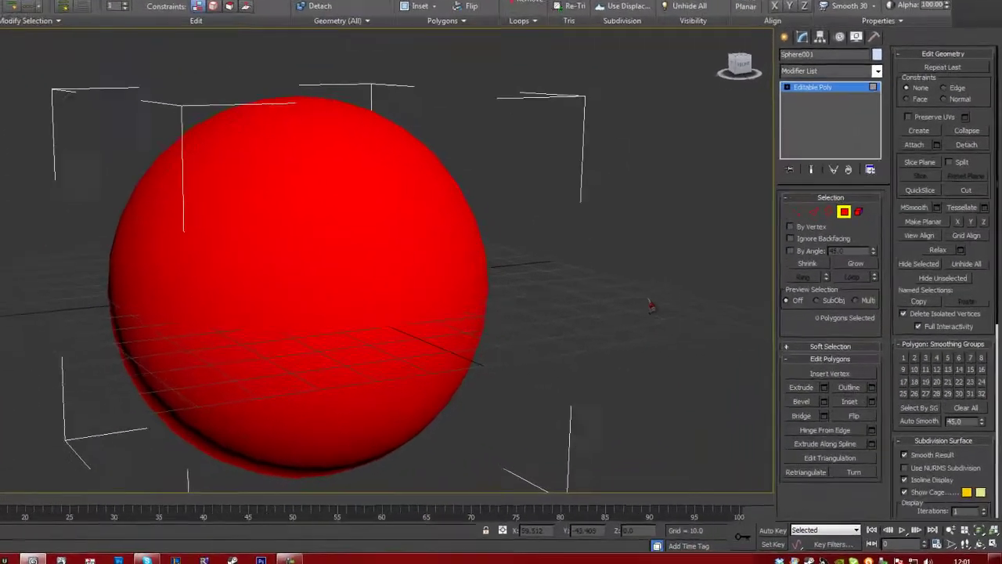
pyautogui.moveTo(650, 305); pyautogui.dragTo(693, 298, button='middle')
pyautogui.press('g')
pyautogui.keyDown('alt'); pyautogui.moveTo(329, 300); pyautogui.dragTo(339, 300, button='middle'); pyautogui.keyUp('alt')
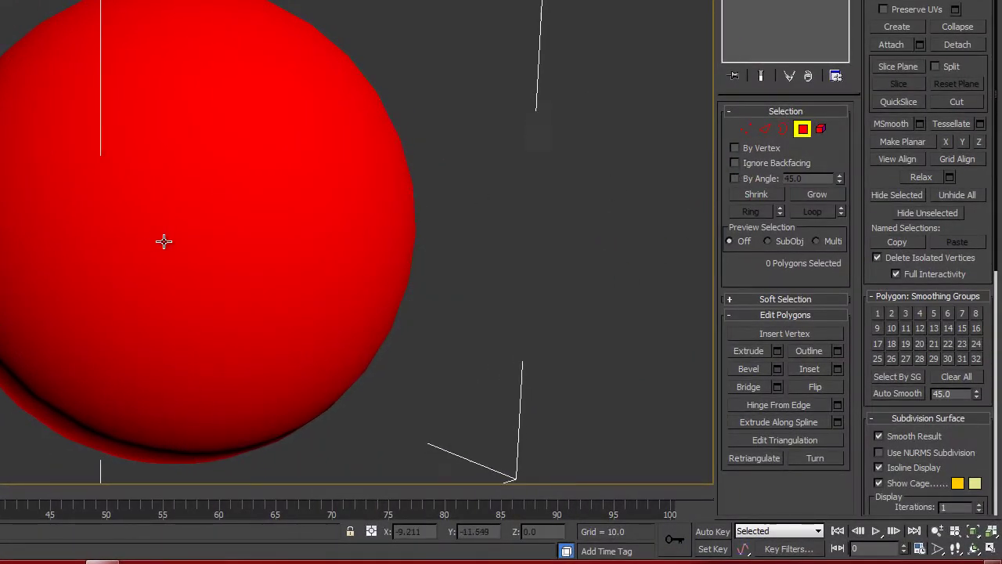
pyautogui.keyDown('alt'); pyautogui.moveTo(164, 241); pyautogui.dragTo(318, 242, button='middle'); pyautogui.keyUp('alt')
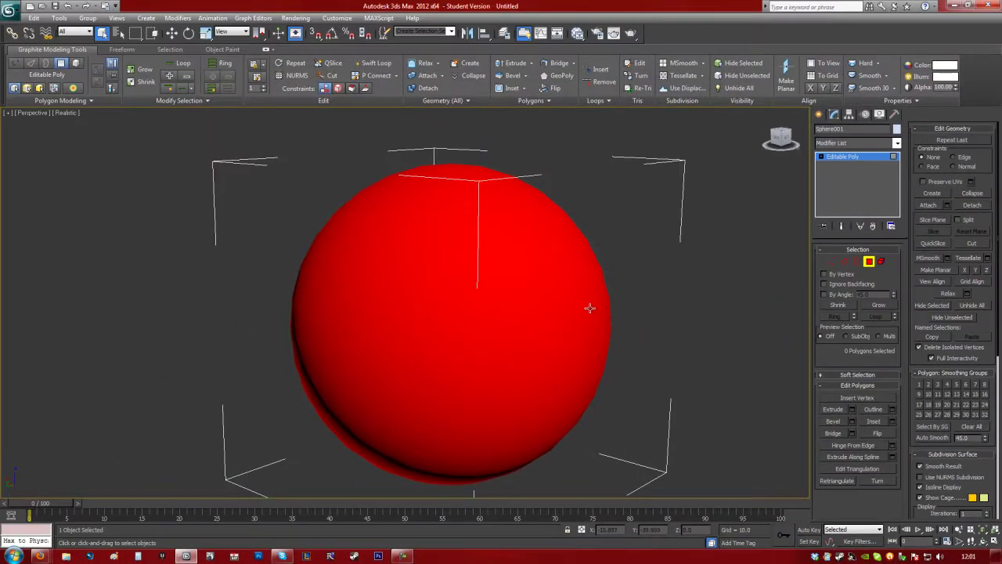
# Step: Change the sphere material's diffuse colour to purple and close the material editor
pyautogui.press('m')
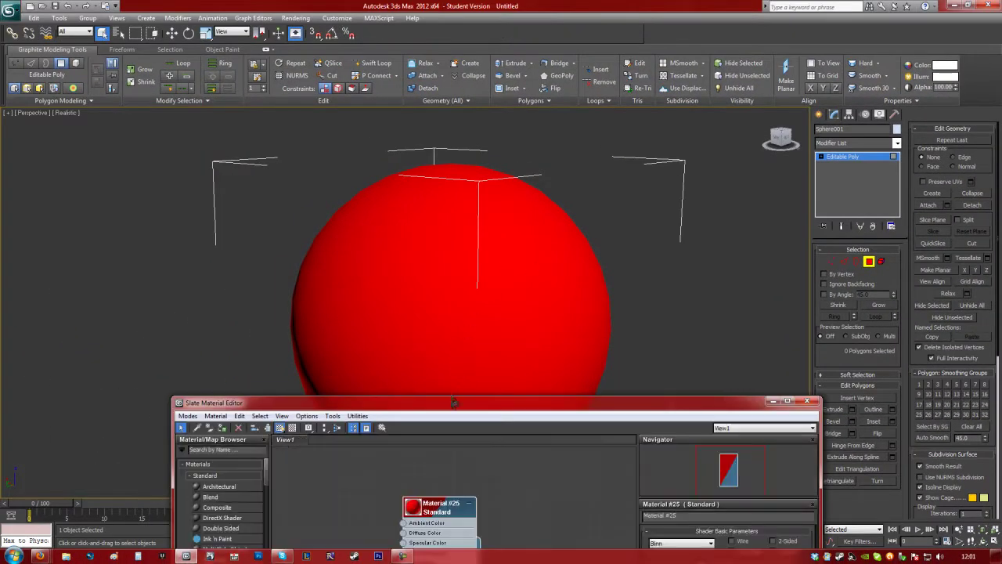
pyautogui.moveTo(481, 409); pyautogui.dragTo(353, 133)
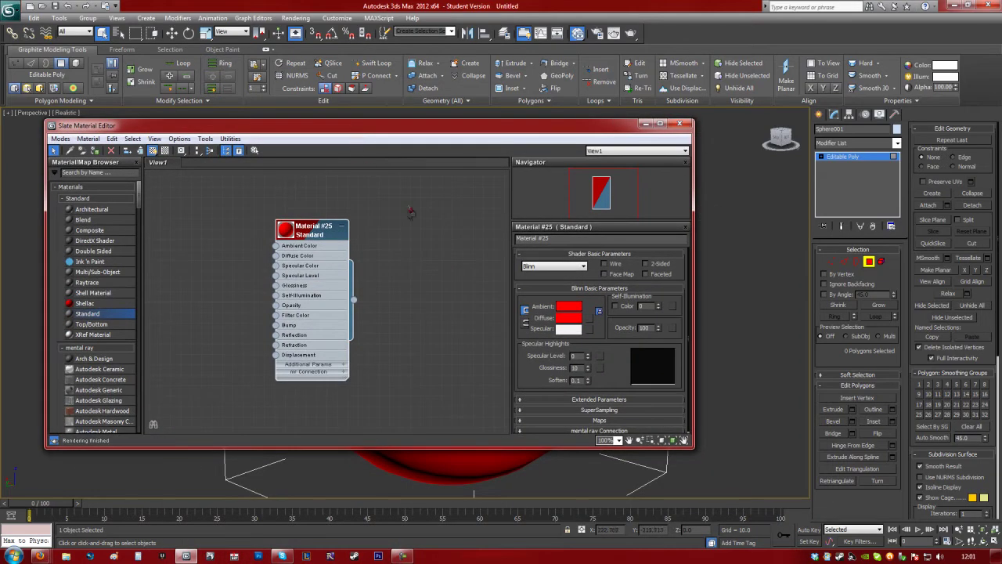
pyautogui.click(569, 318)
pyautogui.click(268, 103)
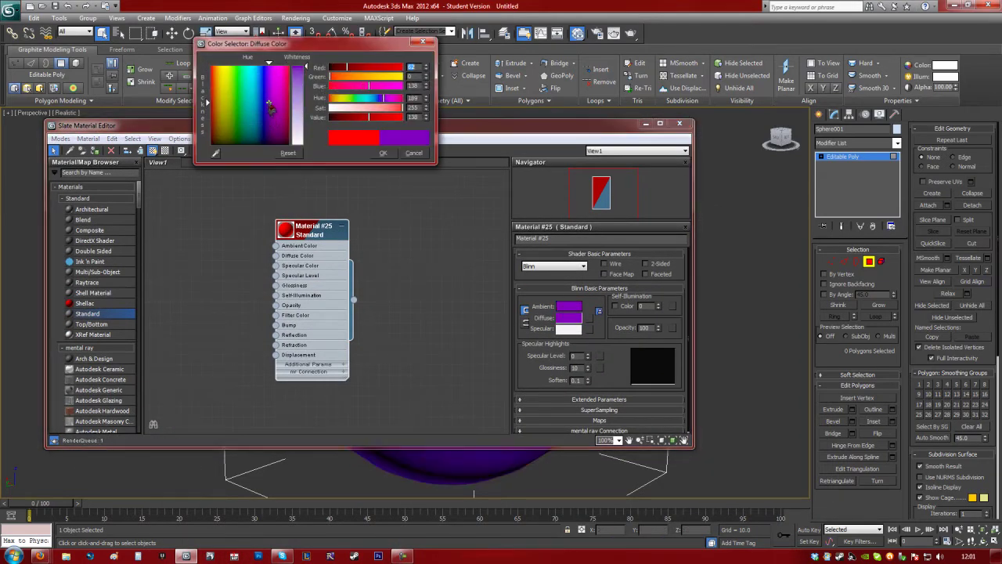
pyautogui.click(381, 154)
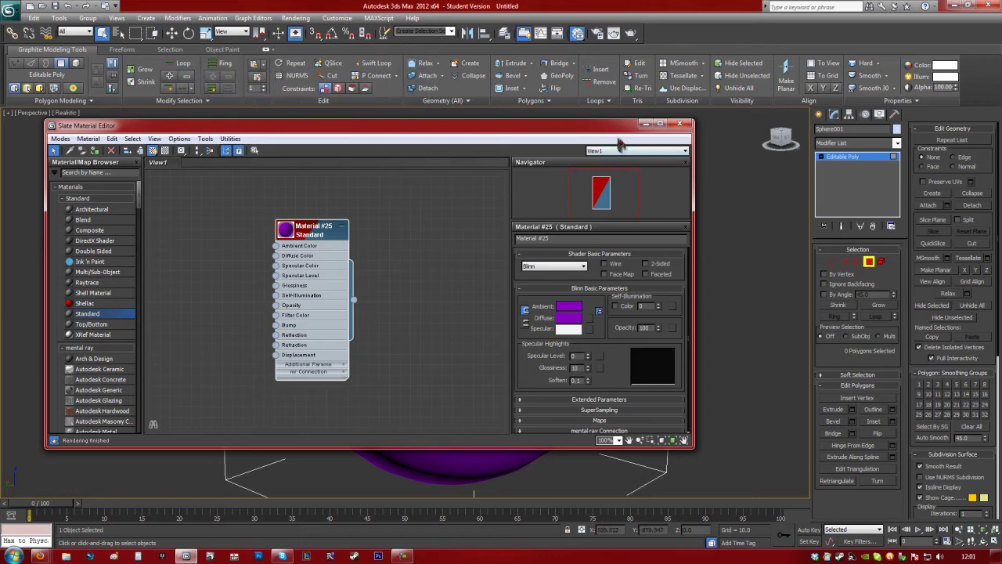
pyautogui.click(680, 123)
# Step: Display the sphere's edged faces and hide the selection brackets
pyautogui.press('F4')
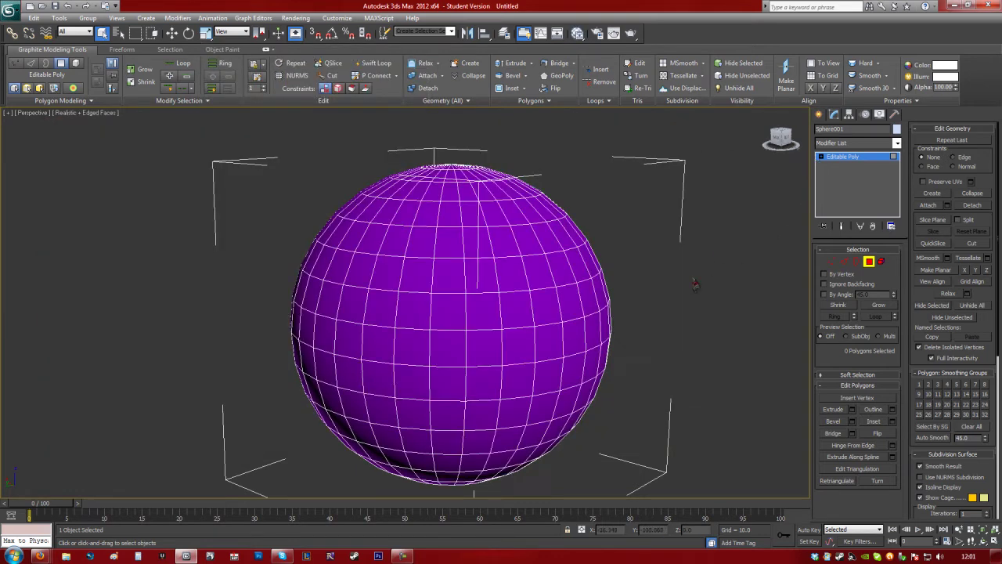
pyautogui.press('j')
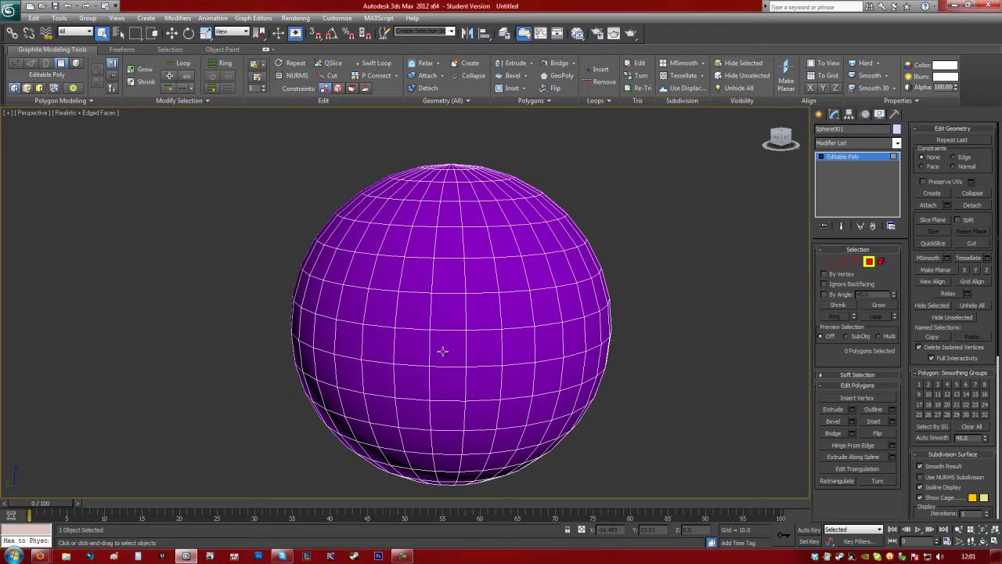
# Step: Select the wide band of polygons all the way around the sphere's middle, using the Front view
pyautogui.click(357, 266)
pyautogui.moveTo(388, 250); pyautogui.dragTo(494, 364)
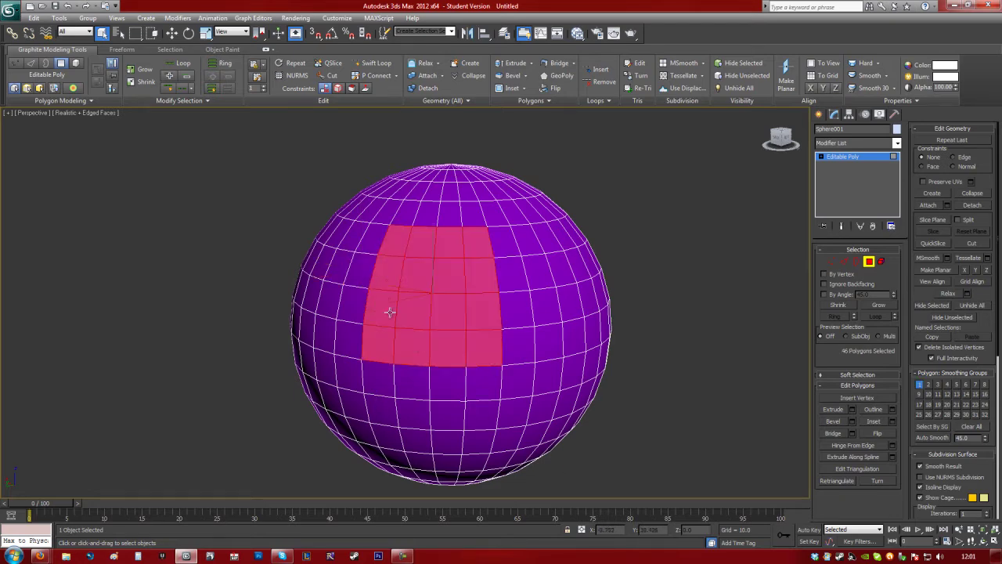
pyautogui.hotkey('alt', 'w')
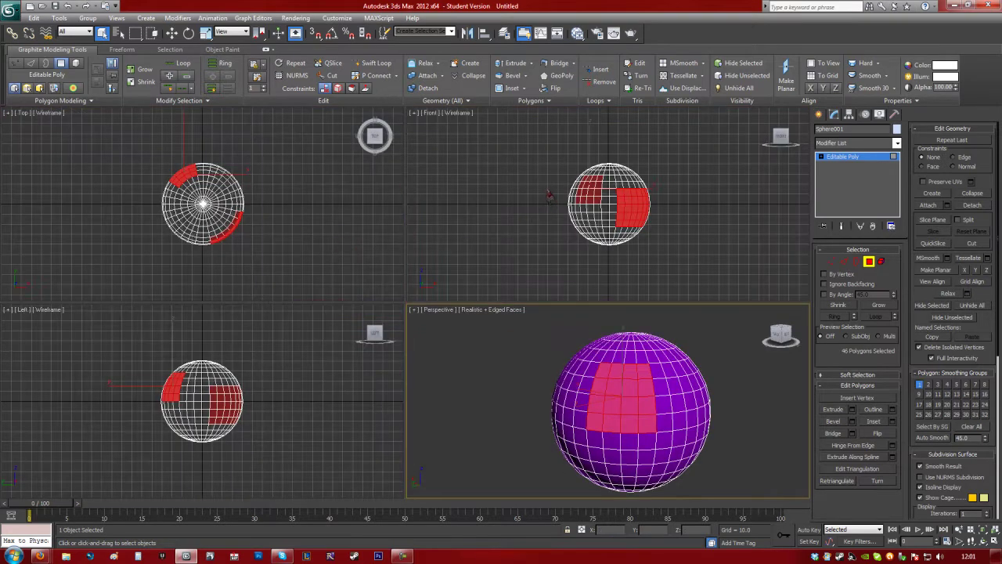
pyautogui.moveTo(553, 182); pyautogui.dragTo(705, 227)
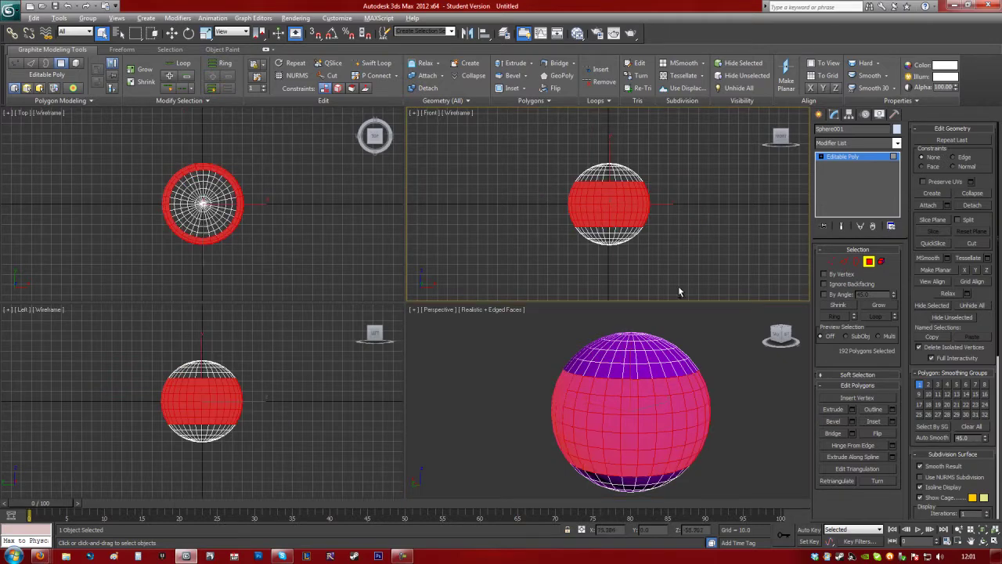
pyautogui.moveTo(585, 437); pyautogui.dragTo(570, 433, button='middle')
pyautogui.hotkey('alt', 'w')
pyautogui.moveTo(586, 397); pyautogui.dragTo(596, 393, button='middle')
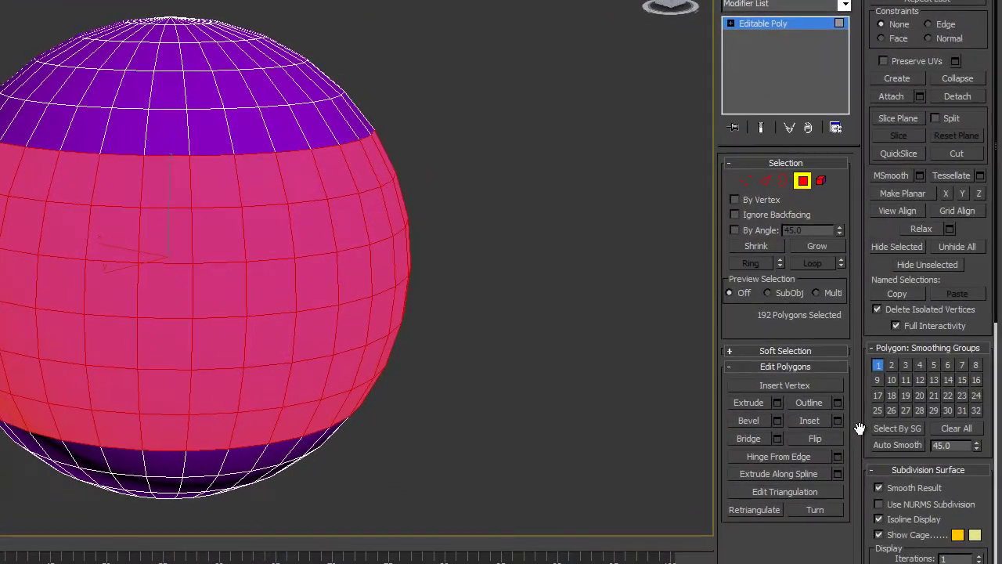
# Step: Assign material ID 2 to the selected middle band of polygons
pyautogui.click(966, 466)
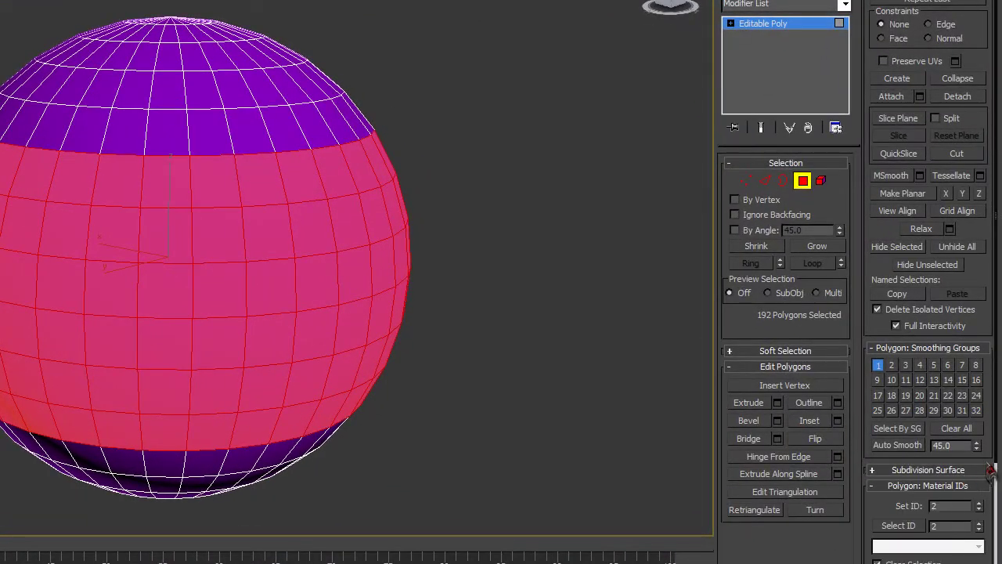
pyautogui.scroll(-5, 983, 462)
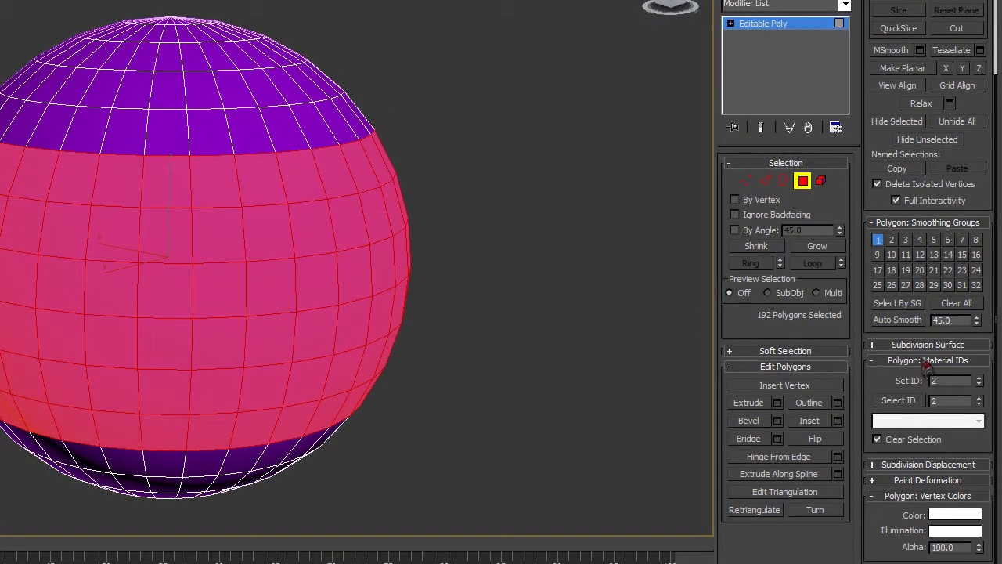
pyautogui.moveTo(717, 217); pyautogui.dragTo(829, 217)
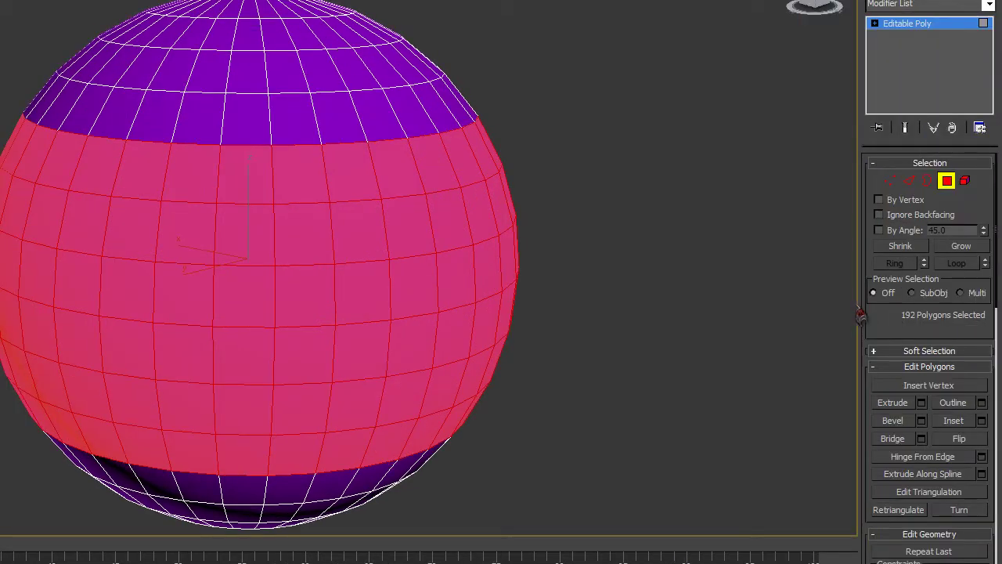
pyautogui.moveTo(861, 315); pyautogui.dragTo(793, 307)
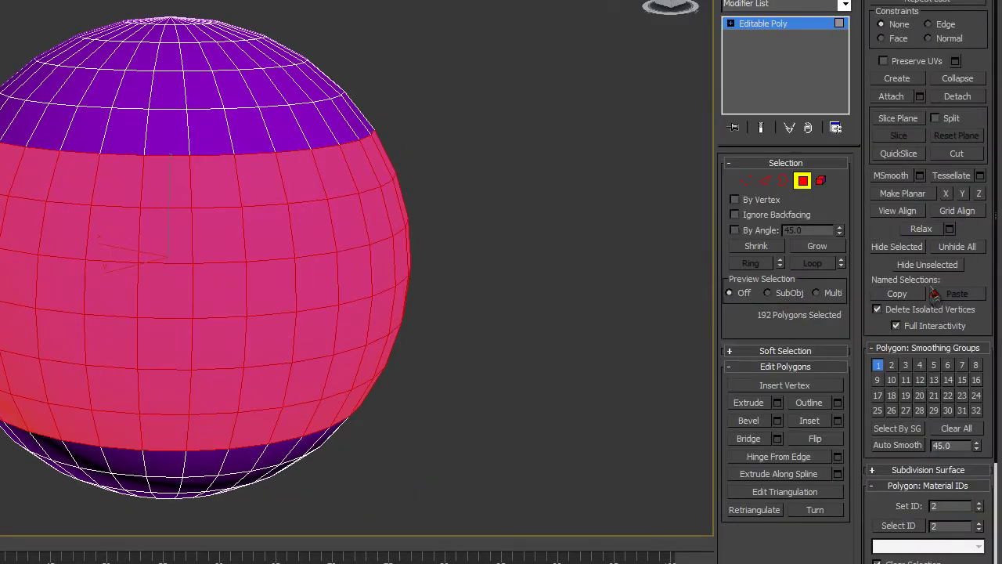
pyautogui.moveTo(984, 331); pyautogui.dragTo(999, 51)
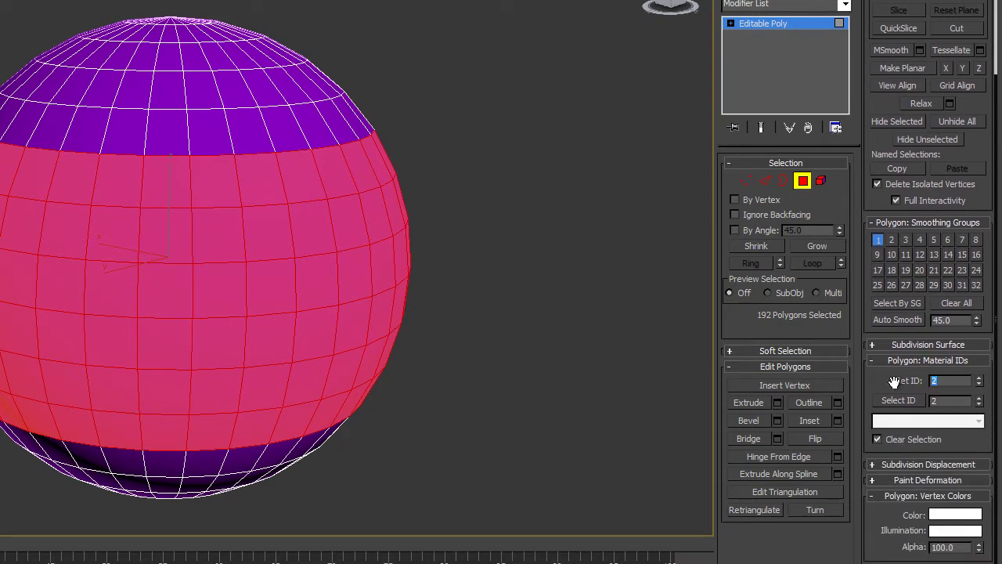
pyautogui.press('Return')
# Step: Invert the selection to the sphere's two caps, give them material ID 1, and leave polygon level
pyautogui.moveTo(11, 3); pyautogui.dragTo(23, 21, button='middle')
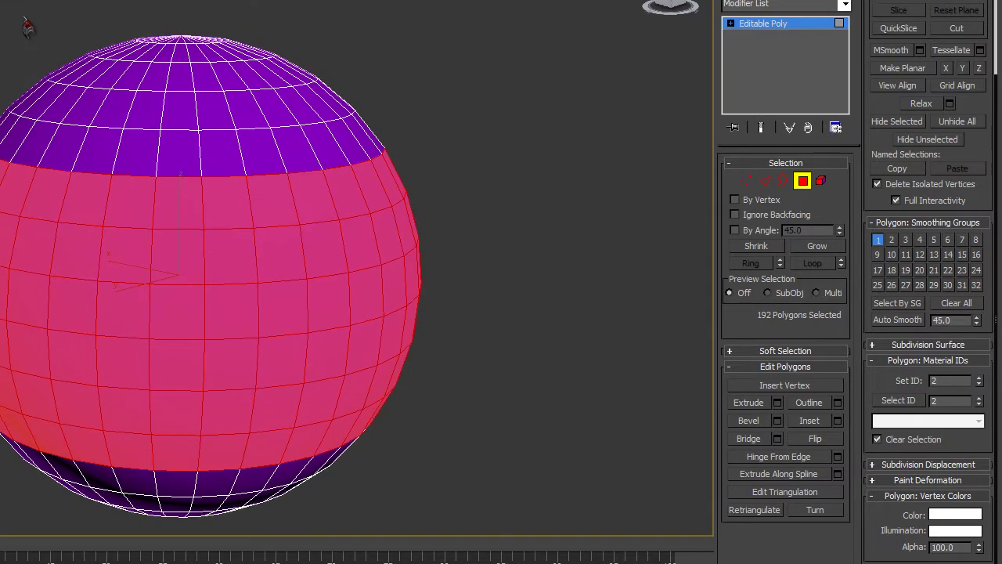
pyautogui.hotkey('ctrl', 'i')
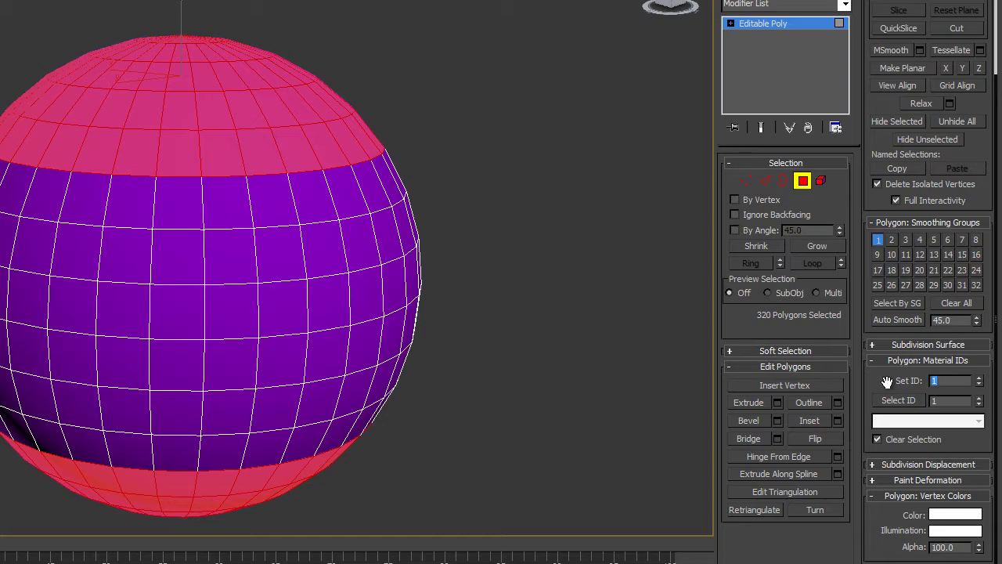
pyautogui.click(626, 116)
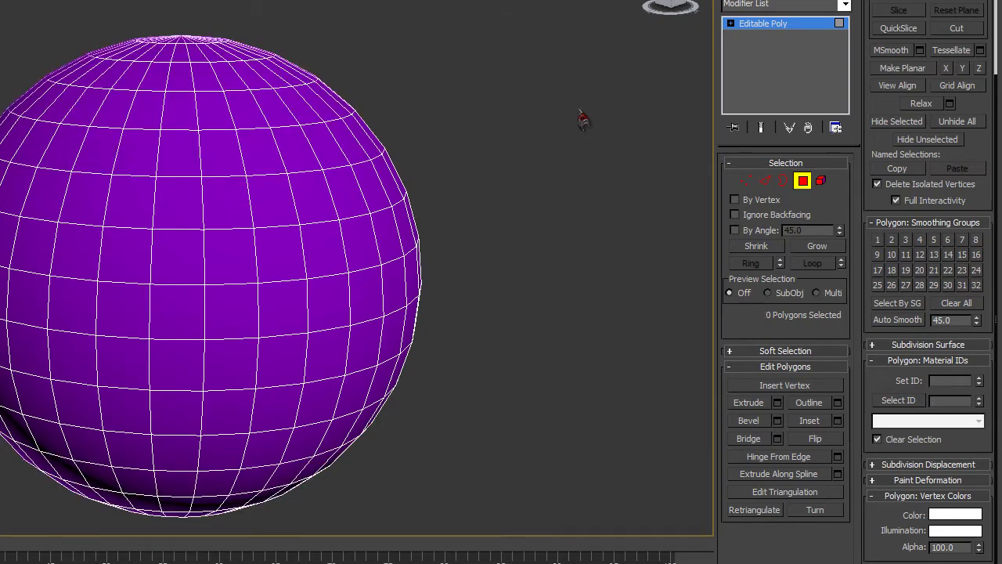
pyautogui.click(803, 181)
# Step: Add a Multi/Sub-Object material beside the purple Standard material and connect the purple material to its slot 1
pyautogui.press('m')
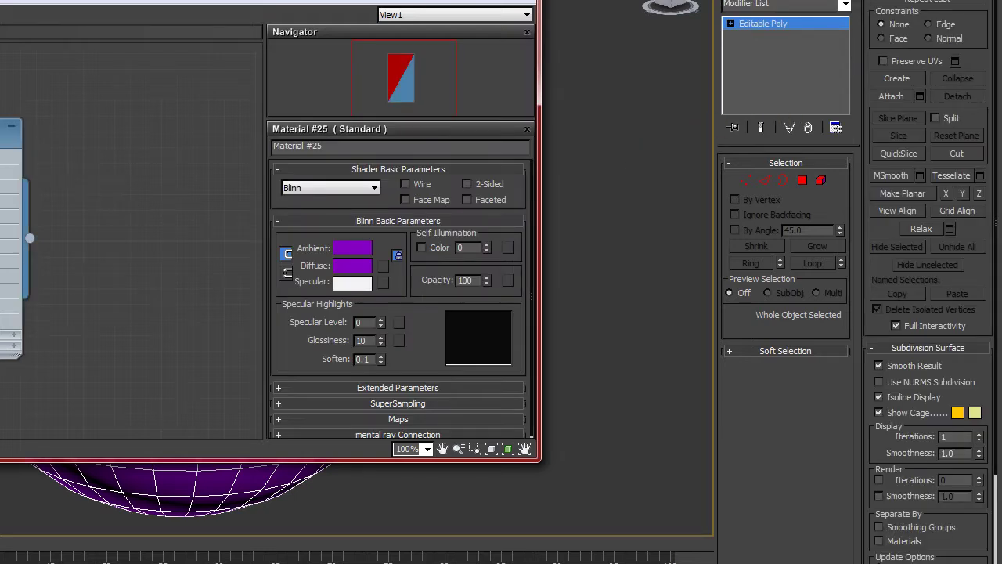
pyautogui.moveTo(15, 180); pyautogui.dragTo(110, 141)
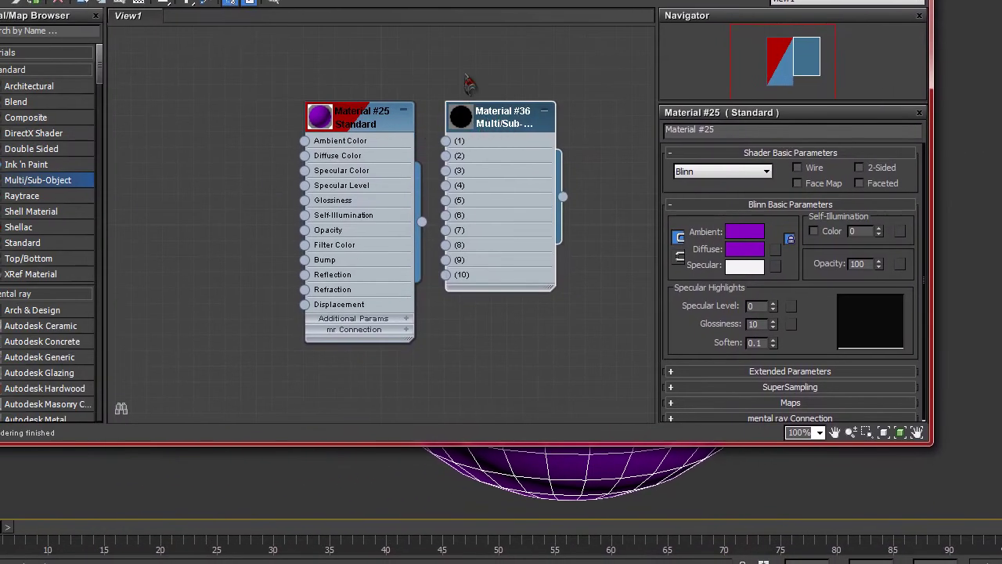
pyautogui.moveTo(380, 63); pyautogui.dragTo(235, 60, button='middle')
pyautogui.moveTo(315, 118); pyautogui.dragTo(486, 68)
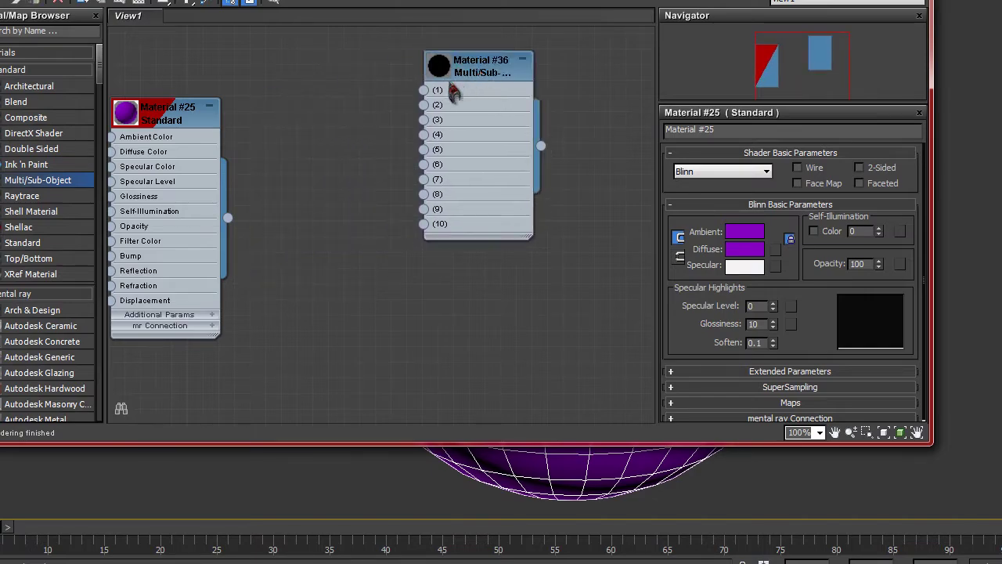
pyautogui.moveTo(184, 117); pyautogui.dragTo(256, 69)
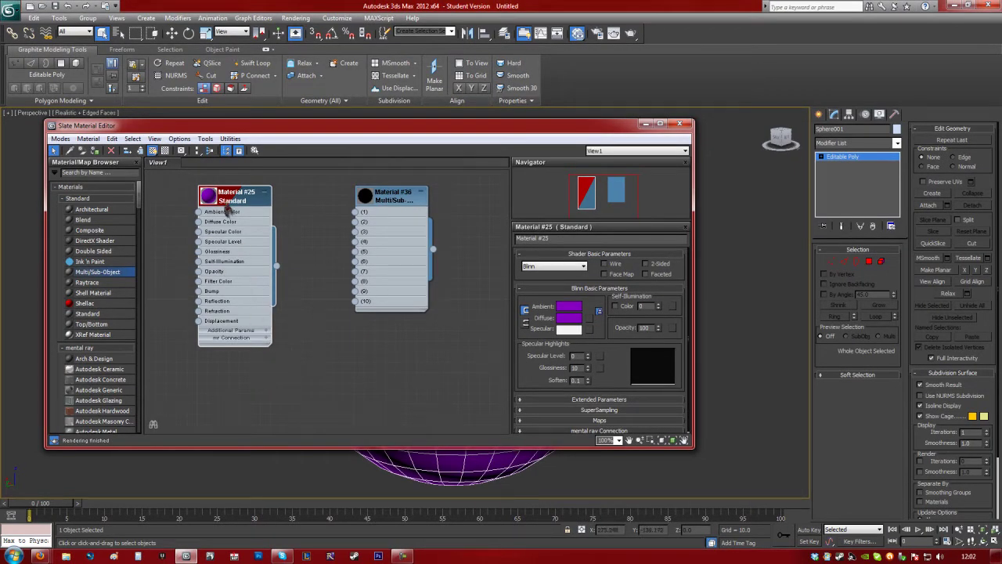
pyautogui.moveTo(277, 267); pyautogui.dragTo(357, 217)
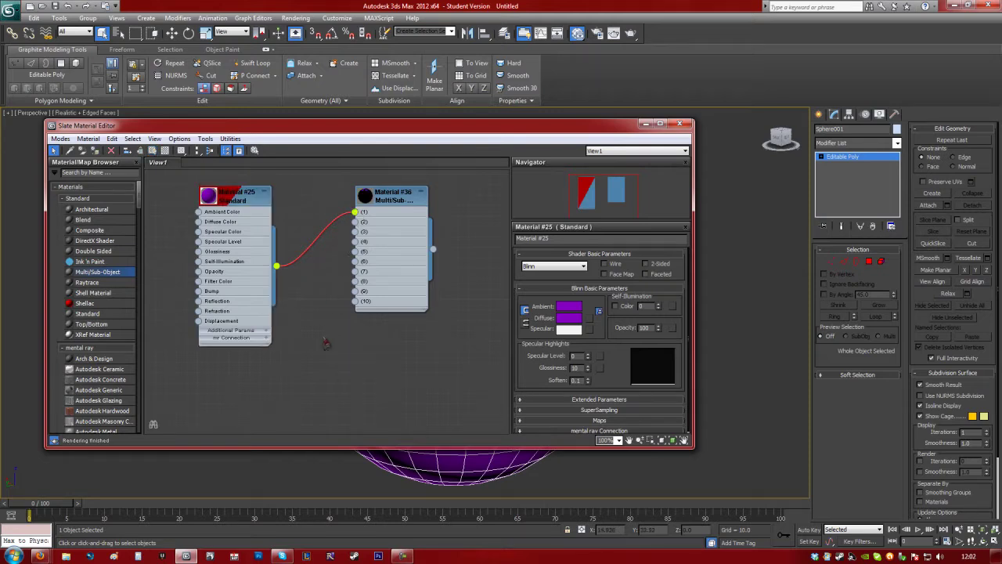
# Step: Add a second Standard material below the purple one and open its parameters
pyautogui.moveTo(320, 273); pyautogui.dragTo(324, 238, button='middle')
pyautogui.moveTo(87, 313); pyautogui.dragTo(249, 333)
pyautogui.doubleClick(278, 345)
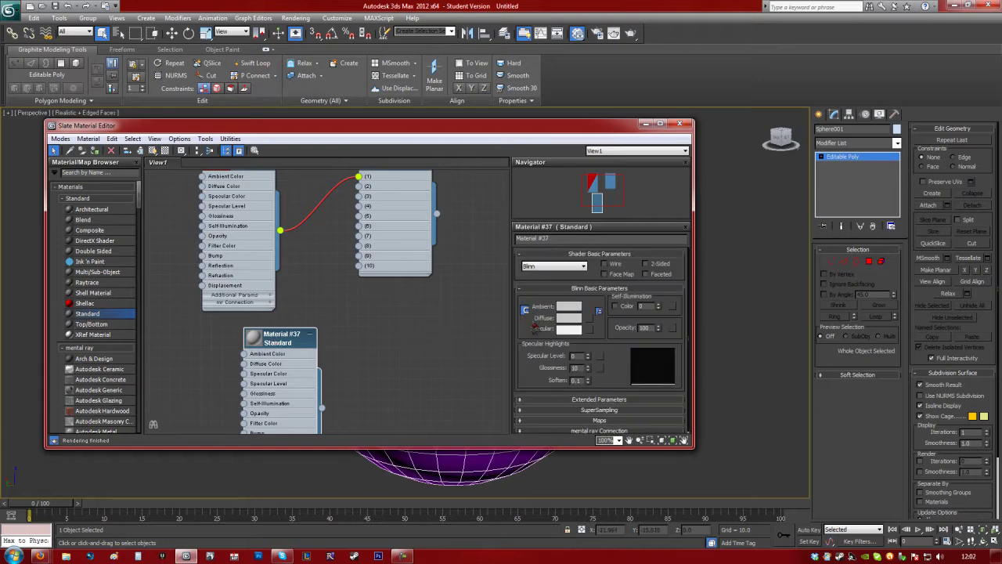
# Step: Set the second Standard material's diffuse color to green
pyautogui.click(569, 320)
pyautogui.moveTo(265, 134); pyautogui.dragTo(218, 129)
pyautogui.click(295, 87)
pyautogui.click(242, 118)
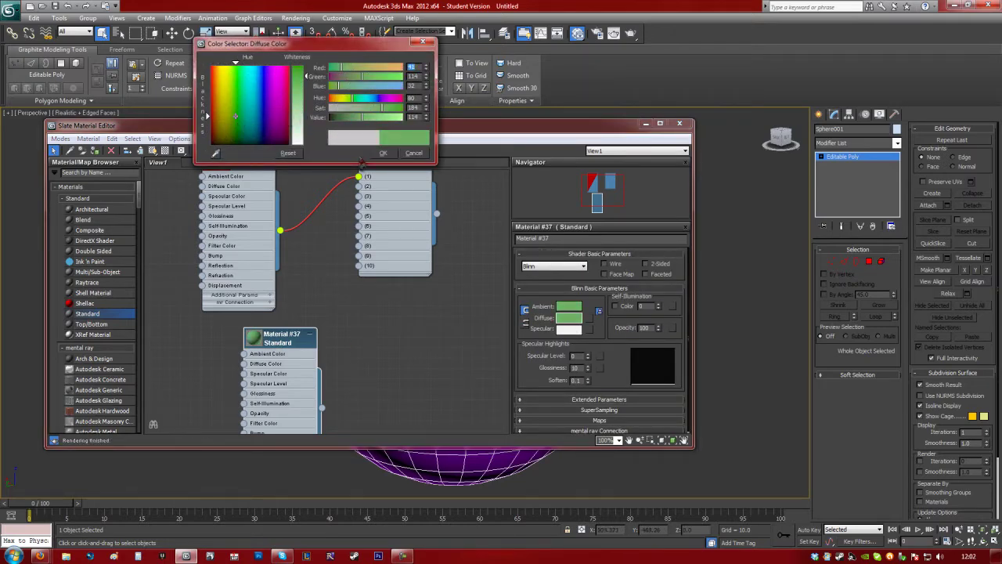
pyautogui.click(383, 153)
# Step: Connect the green material to slot 2 of the Multi/Sub-Object material and open the Multi/Sub-Object parameters
pyautogui.moveTo(325, 410); pyautogui.dragTo(359, 187)
pyautogui.click(375, 327)
pyautogui.moveTo(396, 275); pyautogui.dragTo(370, 368, button='middle')
pyautogui.doubleClick(361, 261)
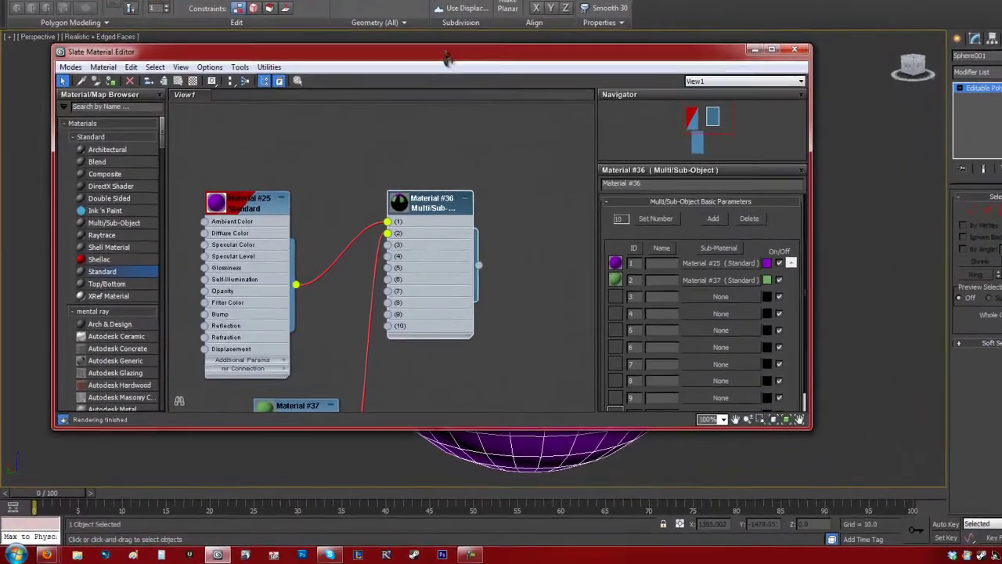
# Step: Apply the Multi/Sub-Object material to the sphere and minimize the Slate Material Editor
pyautogui.moveTo(446, 58); pyautogui.dragTo(468, 316)
pyautogui.click(132, 338)
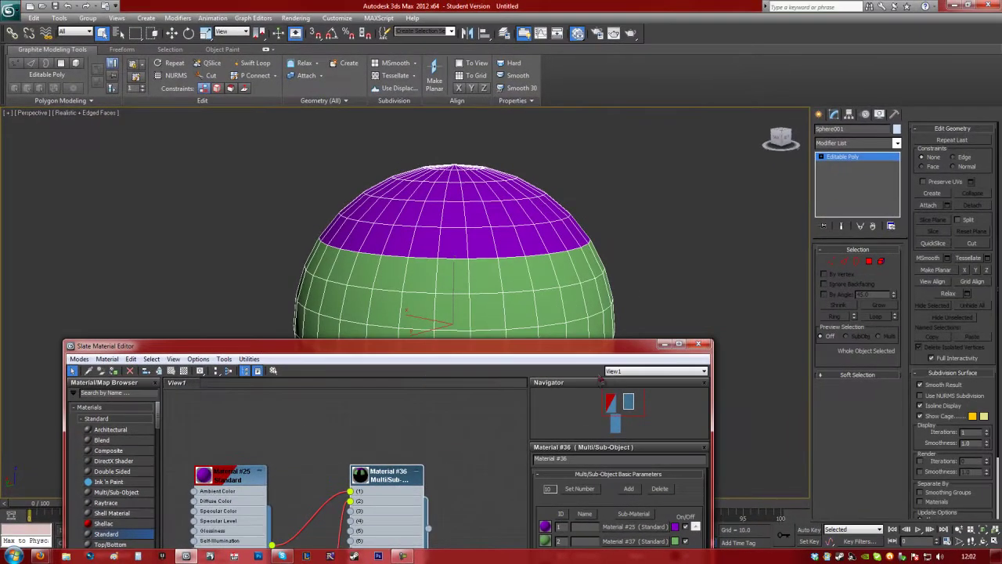
pyautogui.click(724, 337)
pyautogui.click(701, 309)
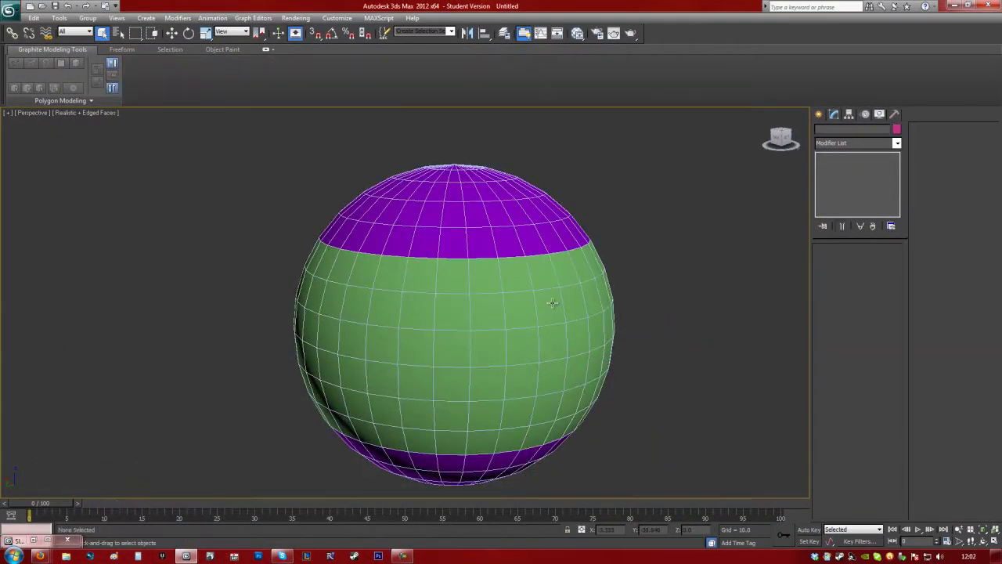
pyautogui.click(553, 303)
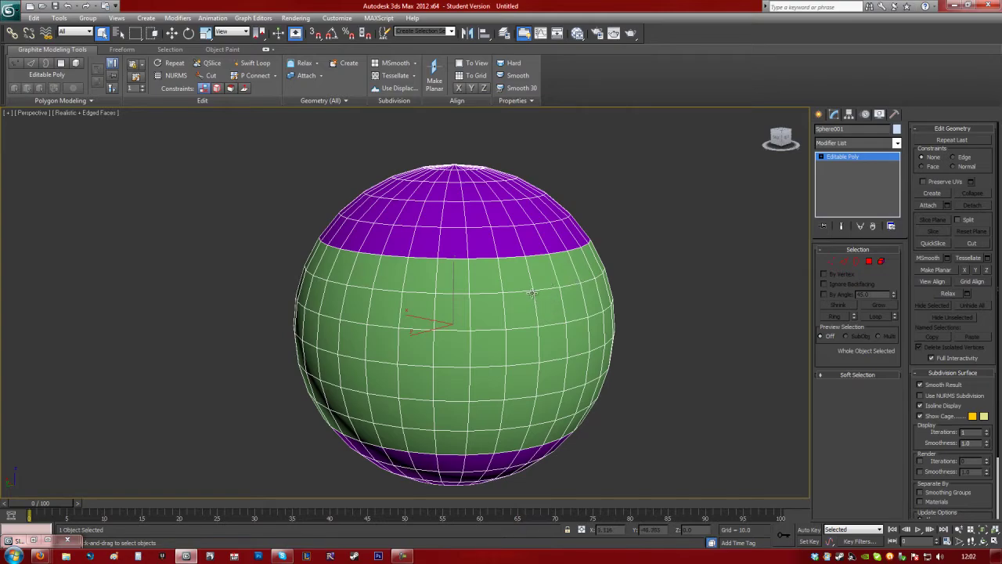
# Step: Rename the sphere MaterialTest and convert it to an editable mesh
pyautogui.keyDown('alt'); pyautogui.moveTo(531, 293); pyautogui.dragTo(501, 262, button='middle'); pyautogui.keyUp('alt')
pyautogui.click(830, 129)
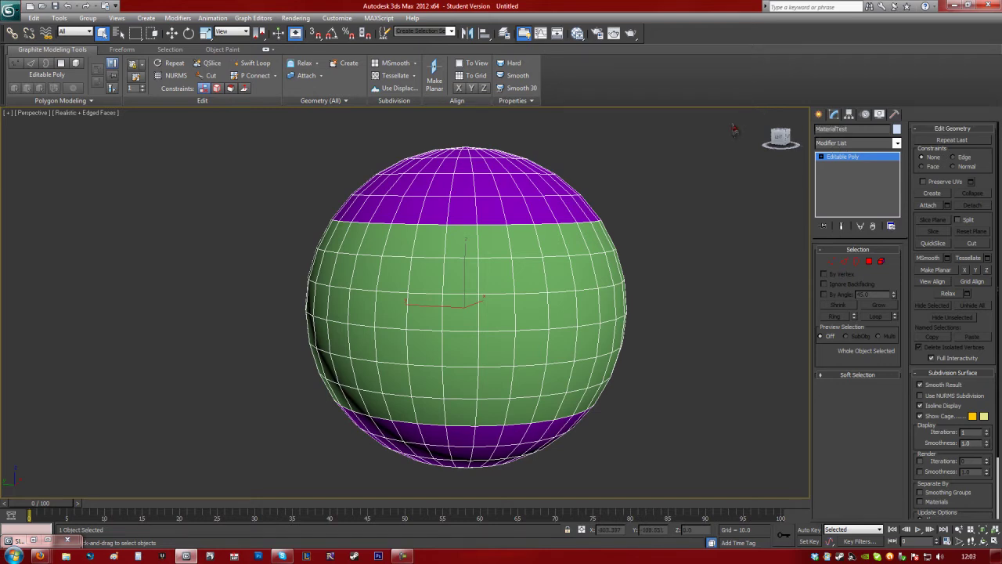
pyautogui.rightClick(360, 266)
pyautogui.moveTo(446, 362)
pyautogui.click(482, 363)
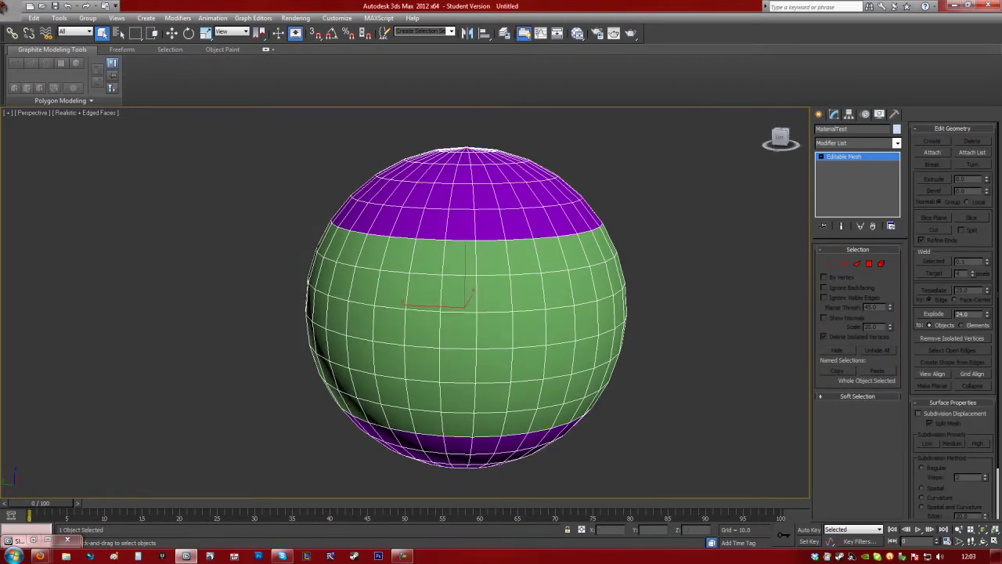
# Step: Start exporting the sphere to the Desktop as an FBX file named MateriaID
pyautogui.click(10, 9)
pyautogui.click(36, 171)
pyautogui.click(105, 24)
pyautogui.click(55, 44)
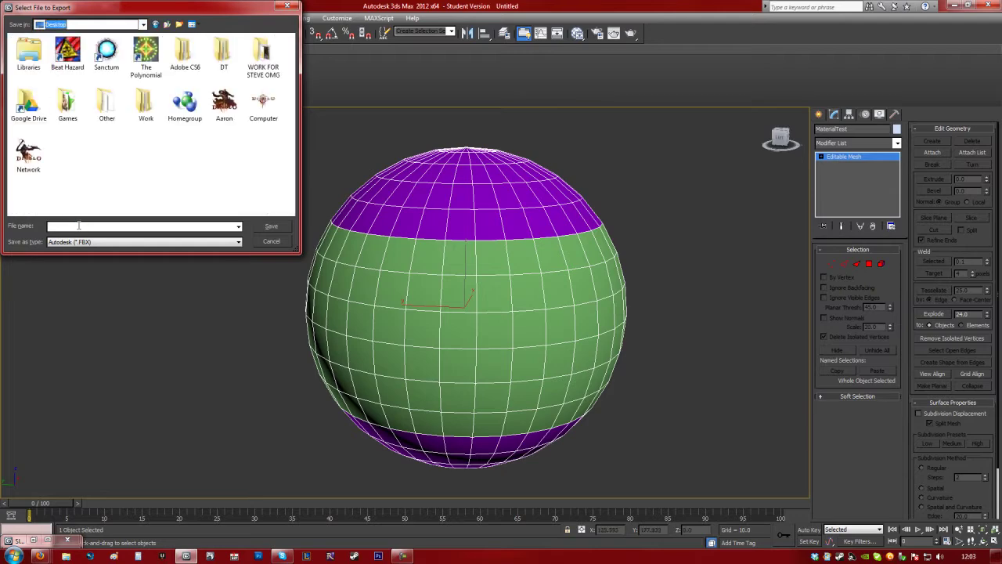
pyautogui.click(78, 226)
pyautogui.write('Material')
pyautogui.press('Return')
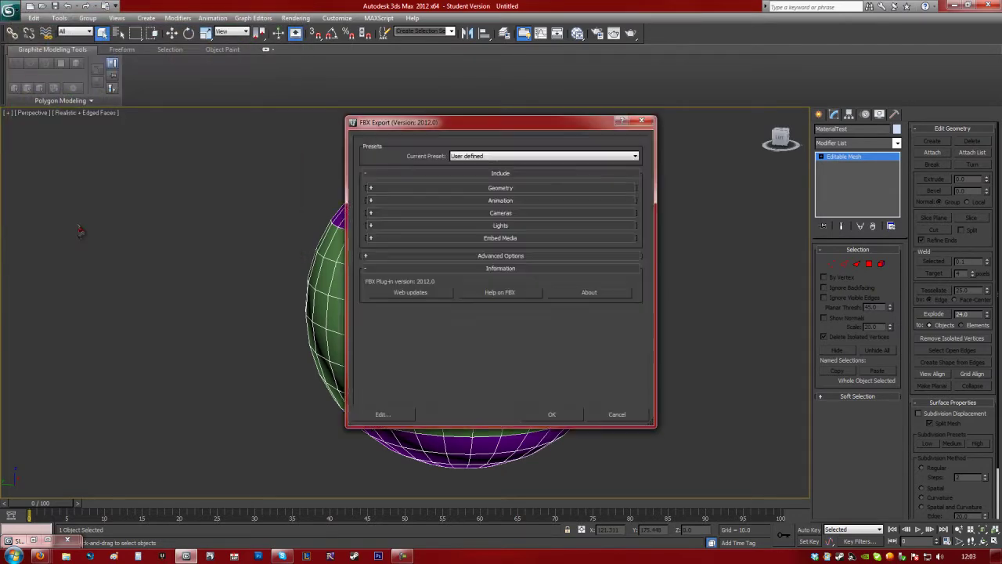
# Step: Check the Geometry options of the FBX export and complete the export
pyautogui.click(501, 188)
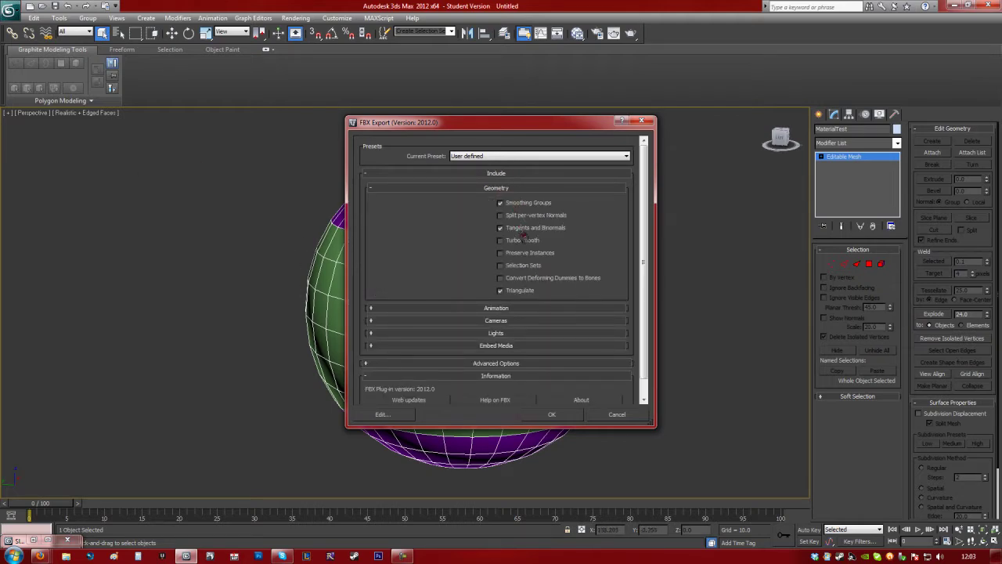
pyautogui.click(510, 188)
pyautogui.click(567, 419)
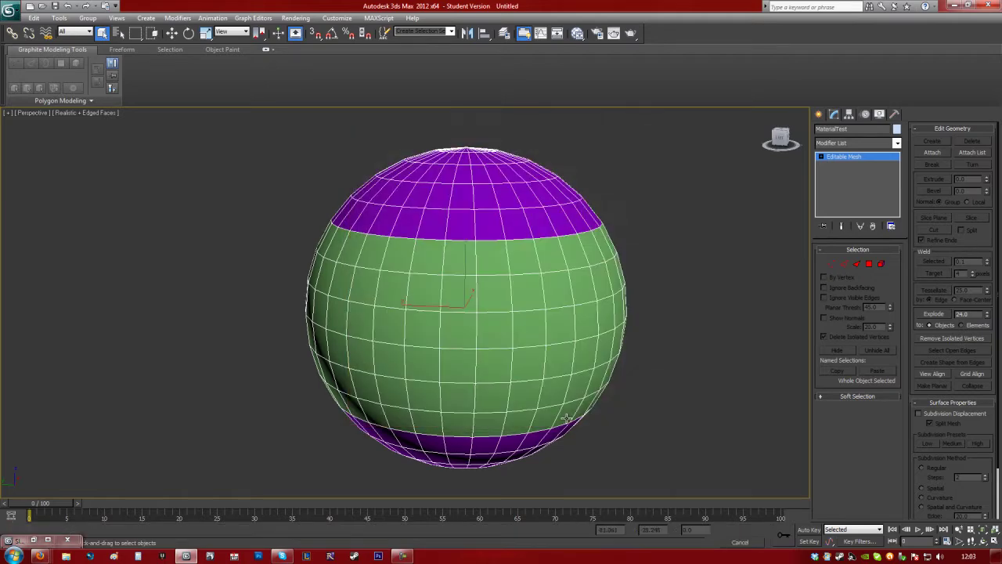
# Step: Switch to Unreal Development Kit and import MateriaID.FBX from the Desktop as a static mesh into the package Sphere_Test
pyautogui.click(953, 6)
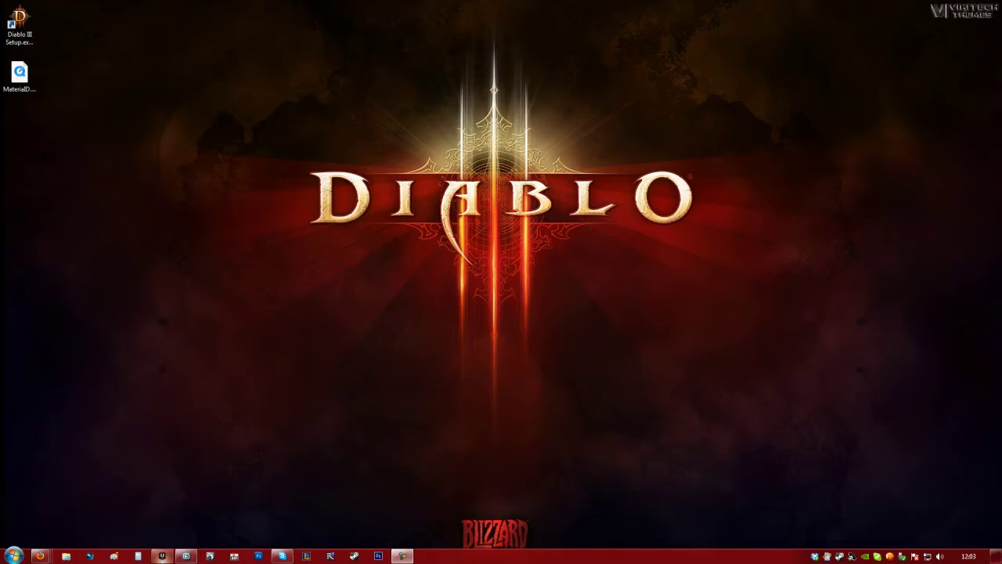
pyautogui.click(162, 555)
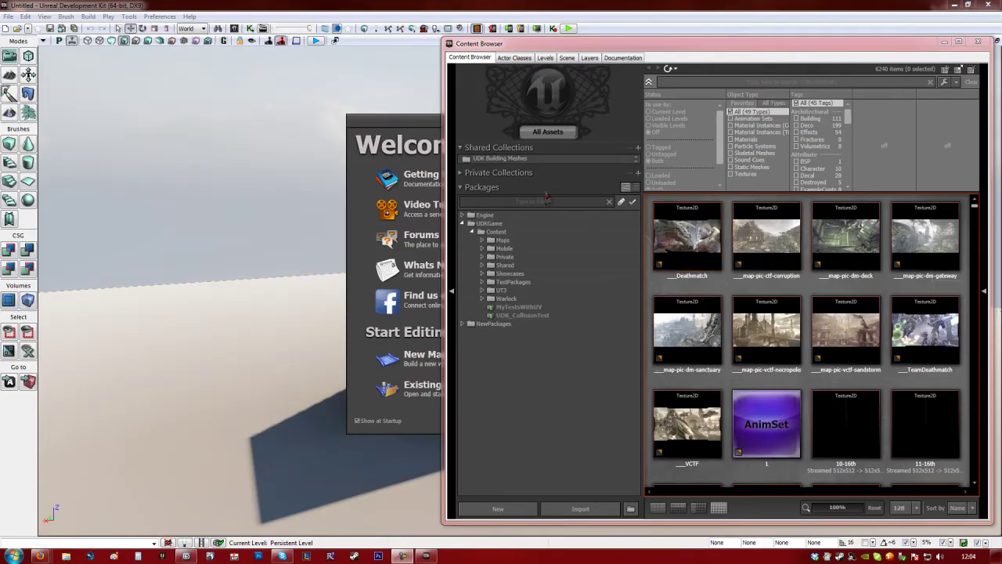
pyautogui.click(576, 515)
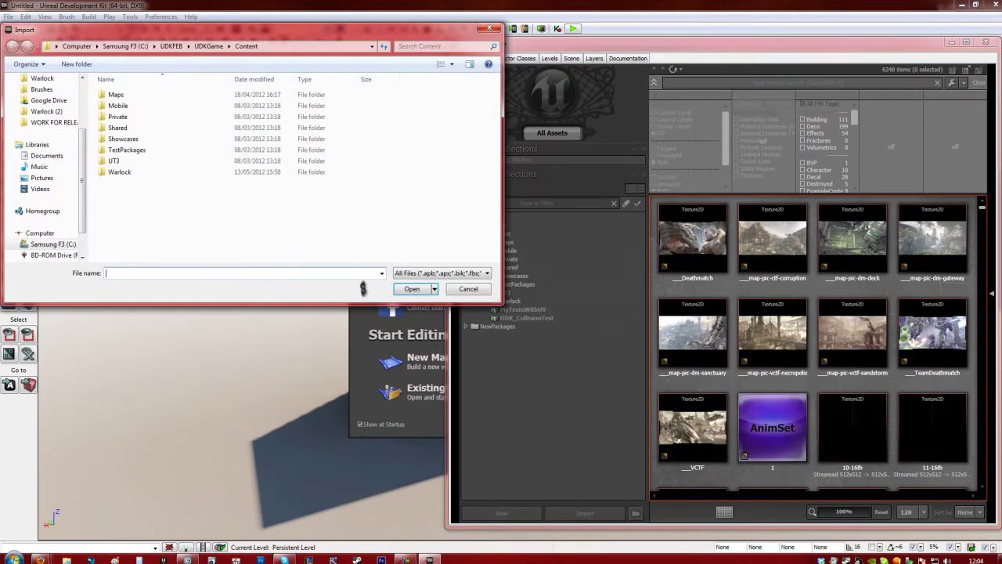
pyautogui.scroll(3, 55, 125)
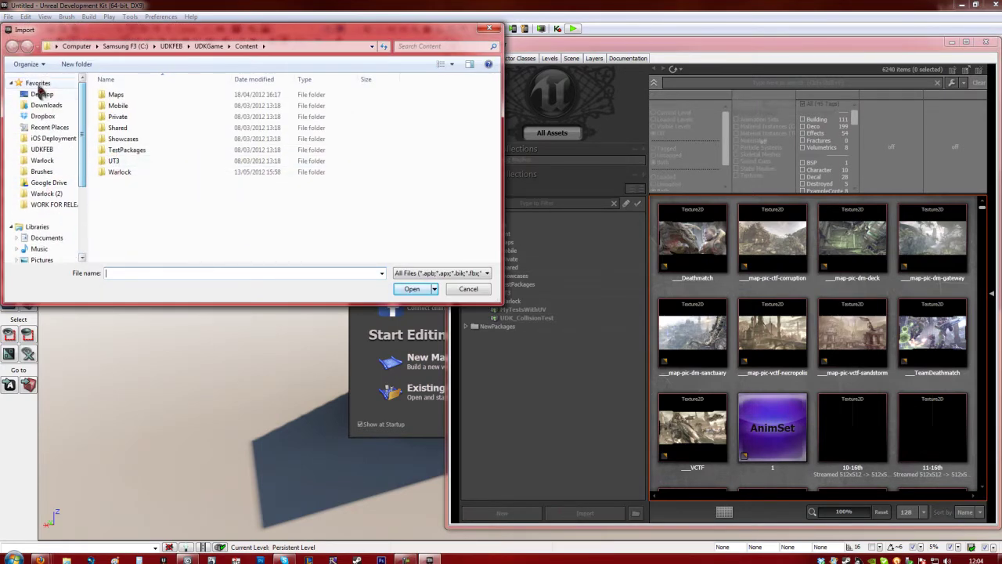
pyautogui.click(40, 93)
pyautogui.click(289, 208)
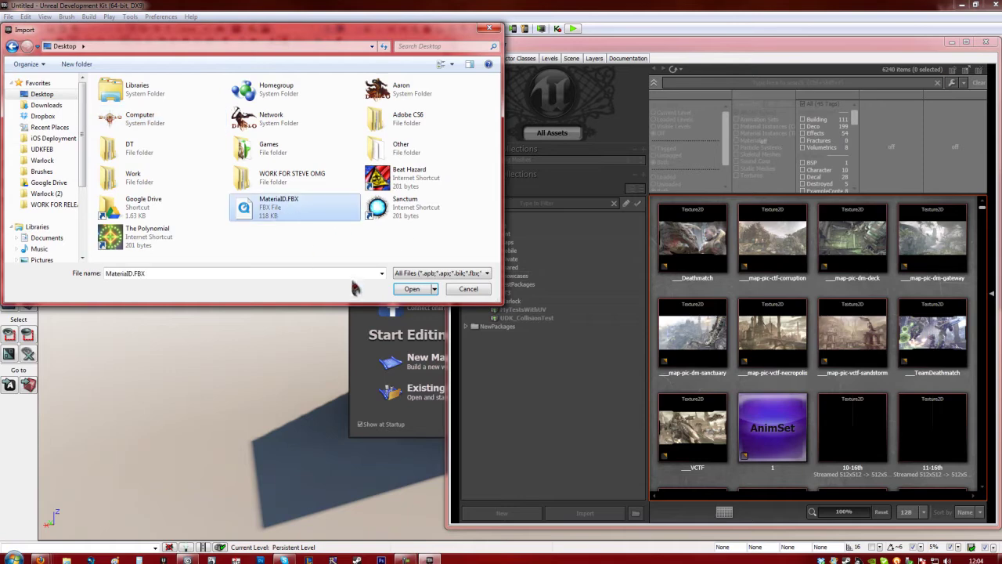
pyautogui.click(412, 289)
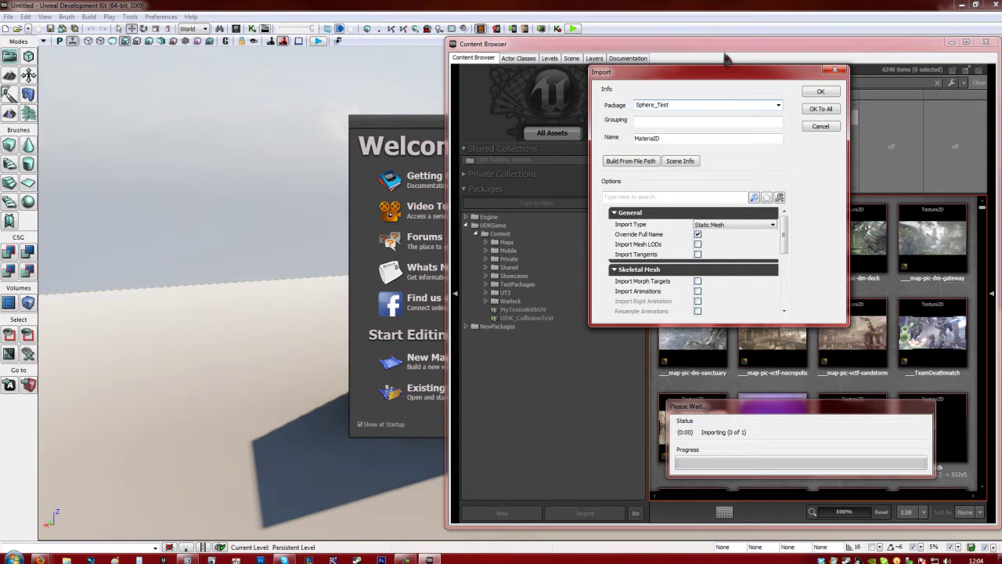
pyautogui.click(822, 92)
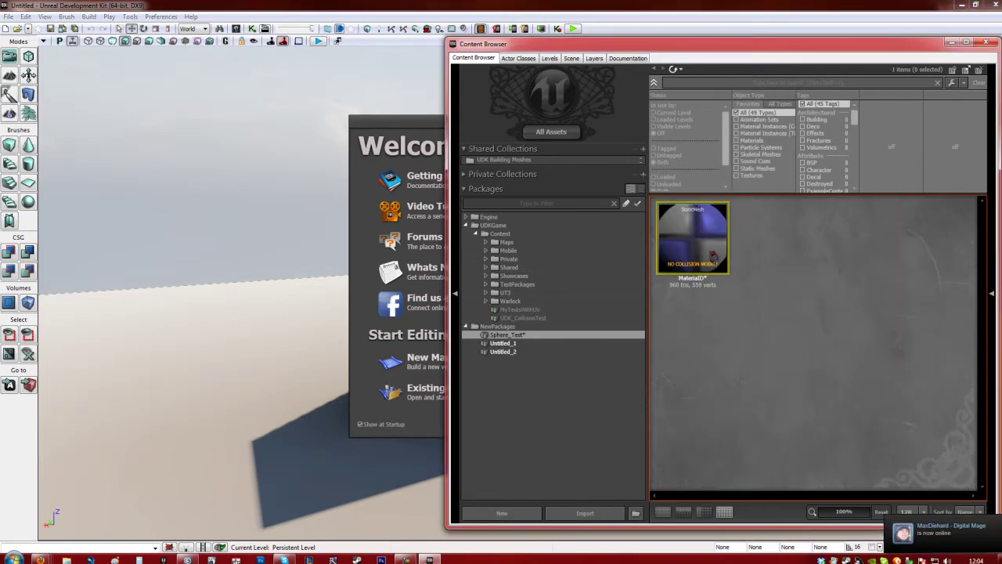
# Step: Open the imported sphere in the Static Mesh Editor and expand material element [1] under LODInfo
pyautogui.doubleClick(693, 238)
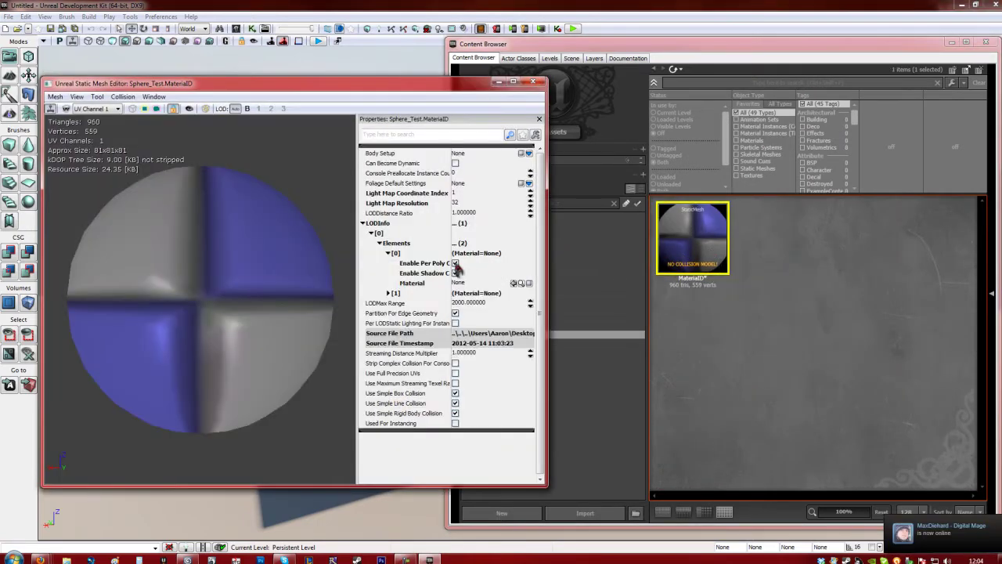
pyautogui.click(387, 293)
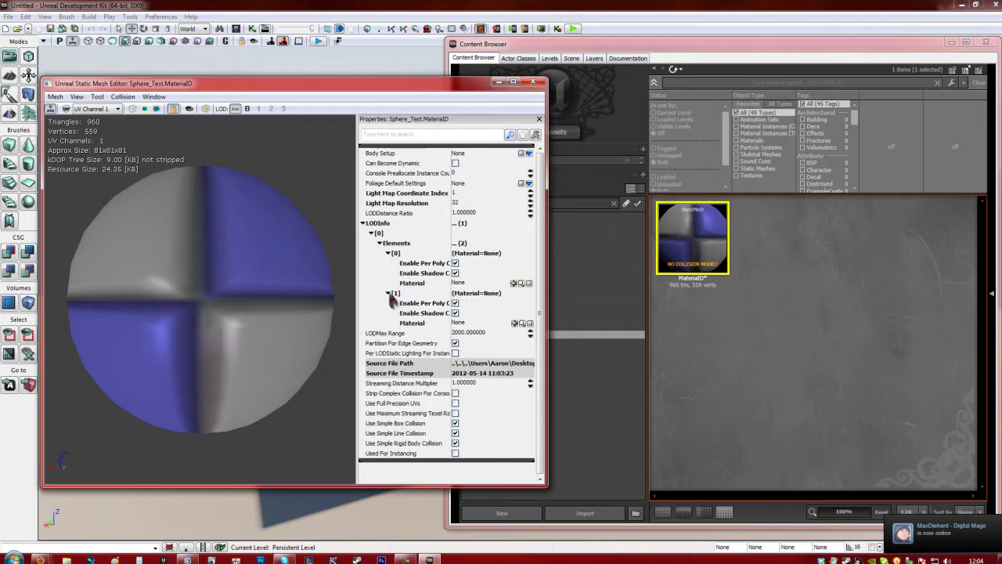
pyautogui.scroll(-5, 325, 322)
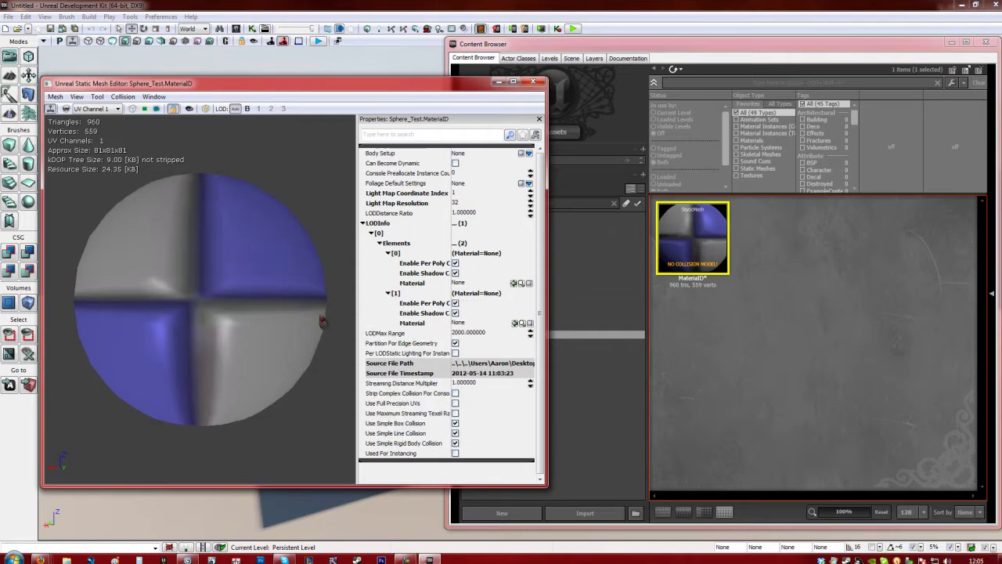
pyautogui.moveTo(319, 334); pyautogui.dragTo(269, 378)
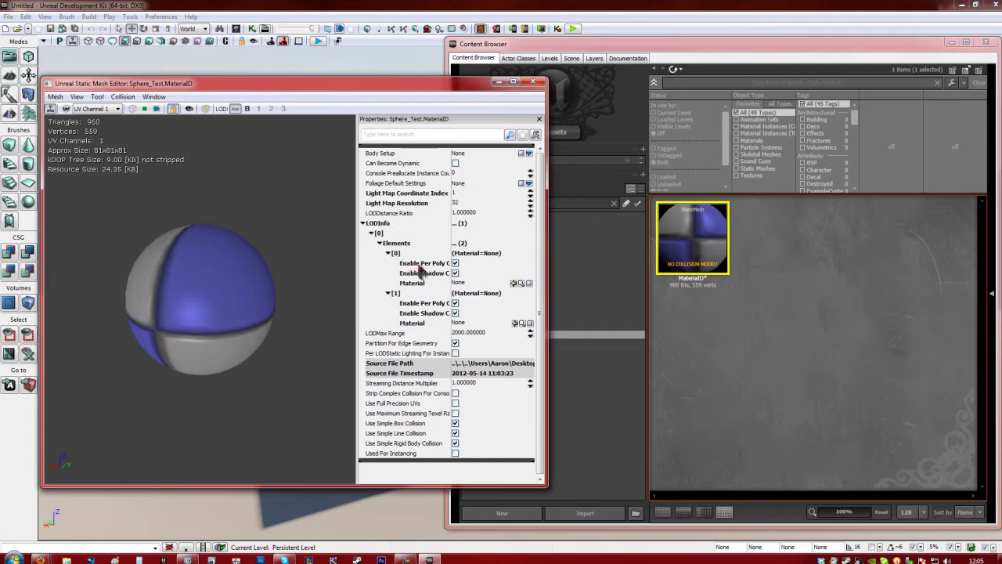
# Step: Search all assets for "wood", limited to Materials, and select M_Wood
pyautogui.click(705, 307)
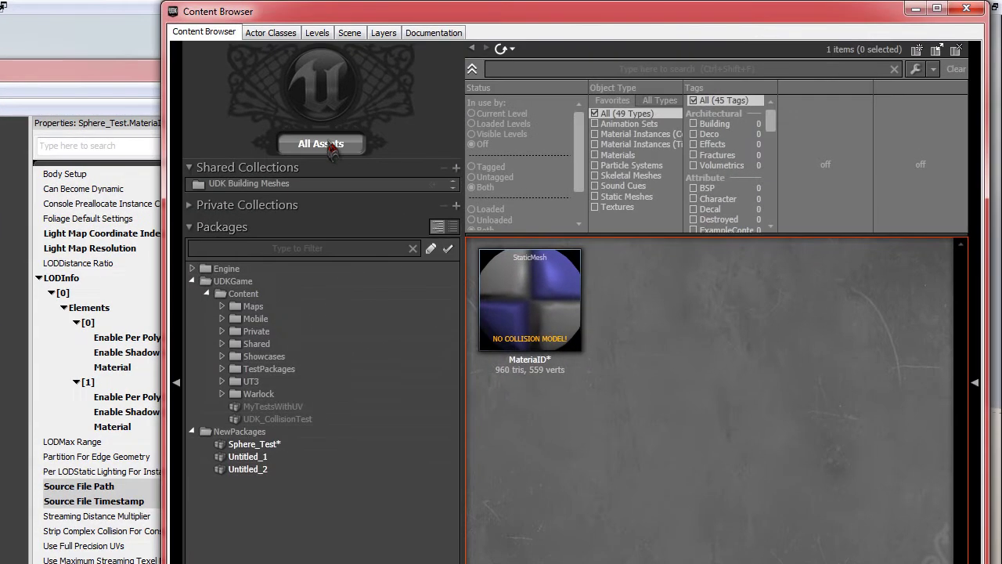
pyautogui.click(655, 111)
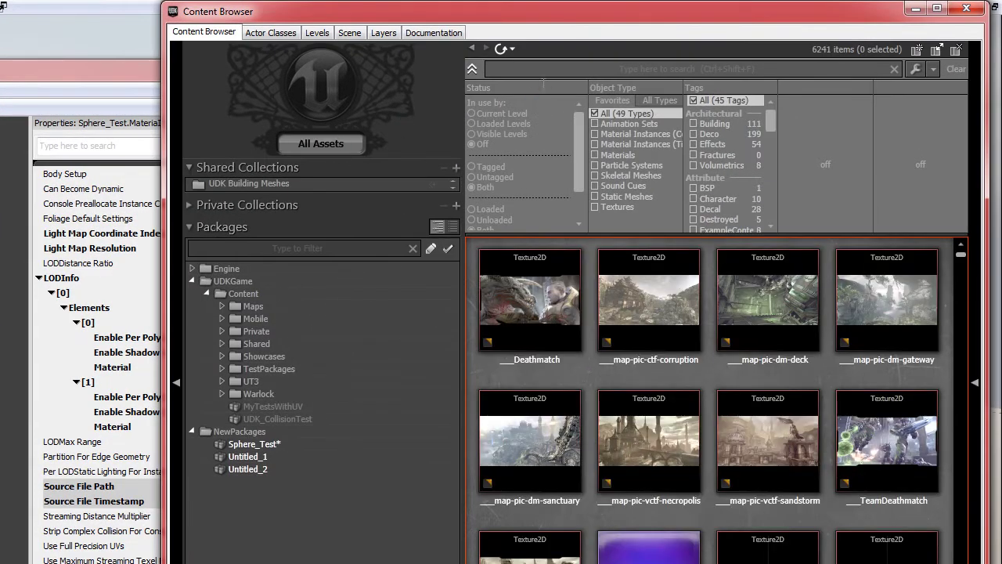
pyautogui.write('wood')
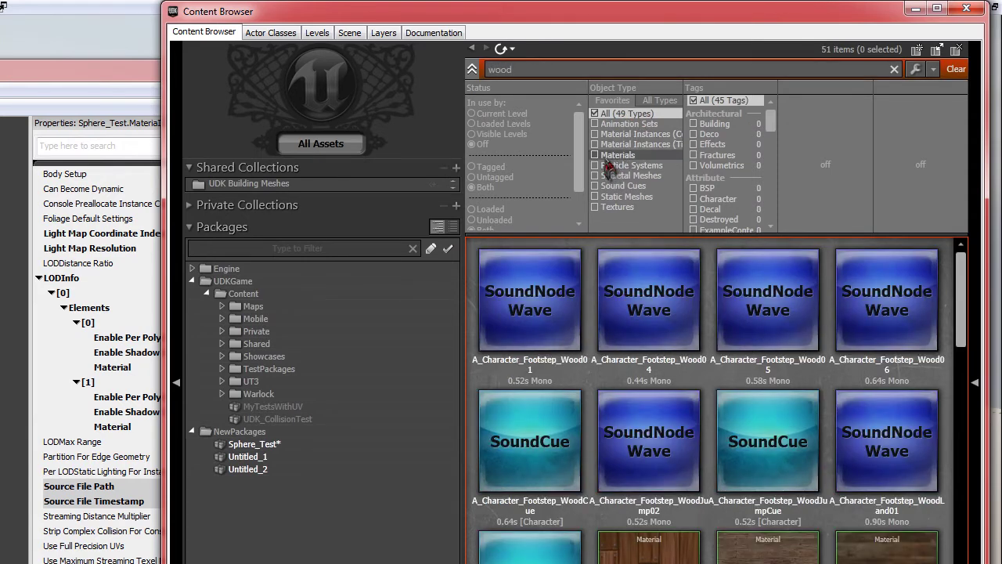
pyautogui.click(607, 156)
pyautogui.click(540, 329)
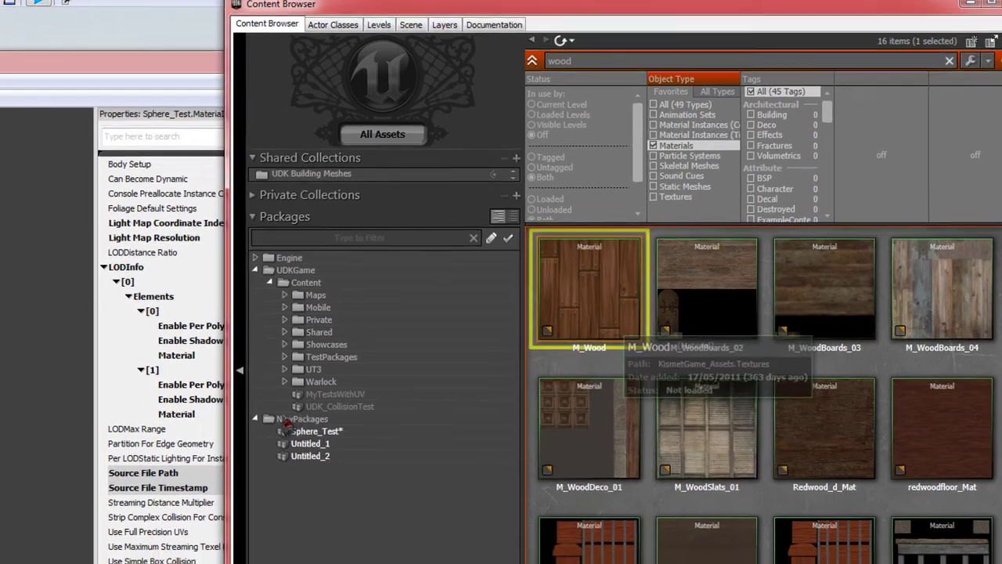
# Step: Assign M_Wood as the material of the sphere's element [0]
pyautogui.click(52, 382)
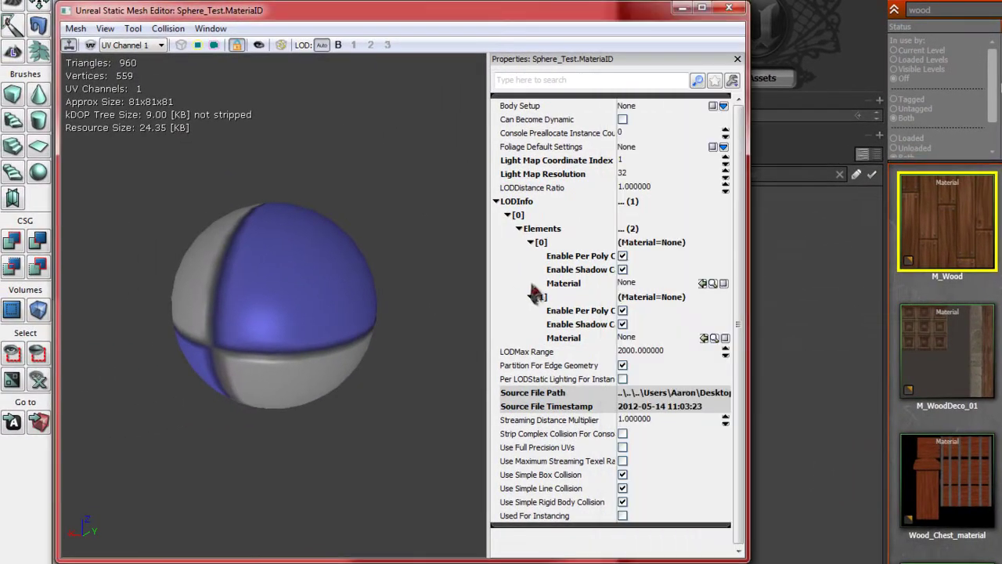
pyautogui.click(703, 284)
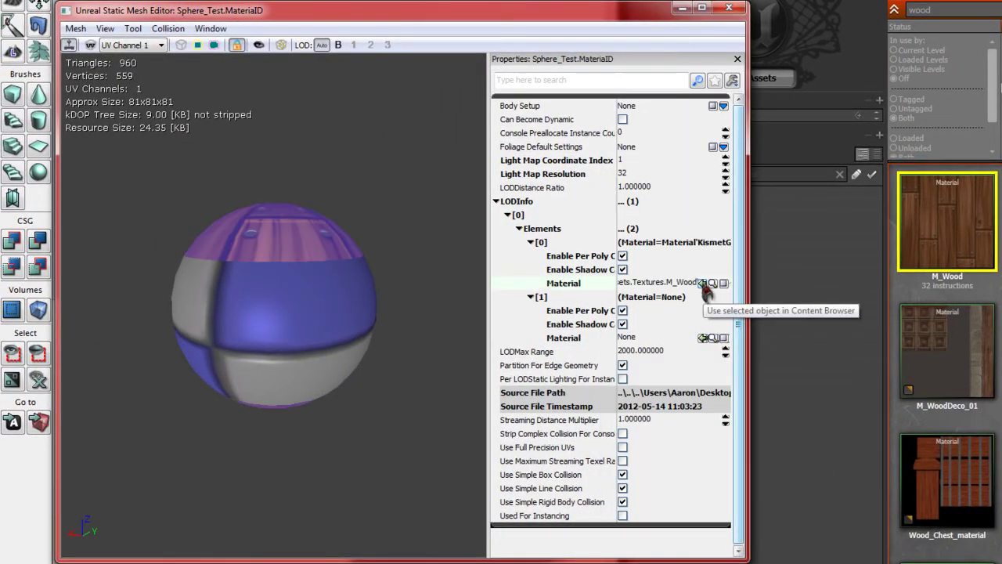
pyautogui.click(656, 352)
# Step: Pick the Redwood_d_Mat material and assign it to the sphere's element [1]
pyautogui.click(1000, 391)
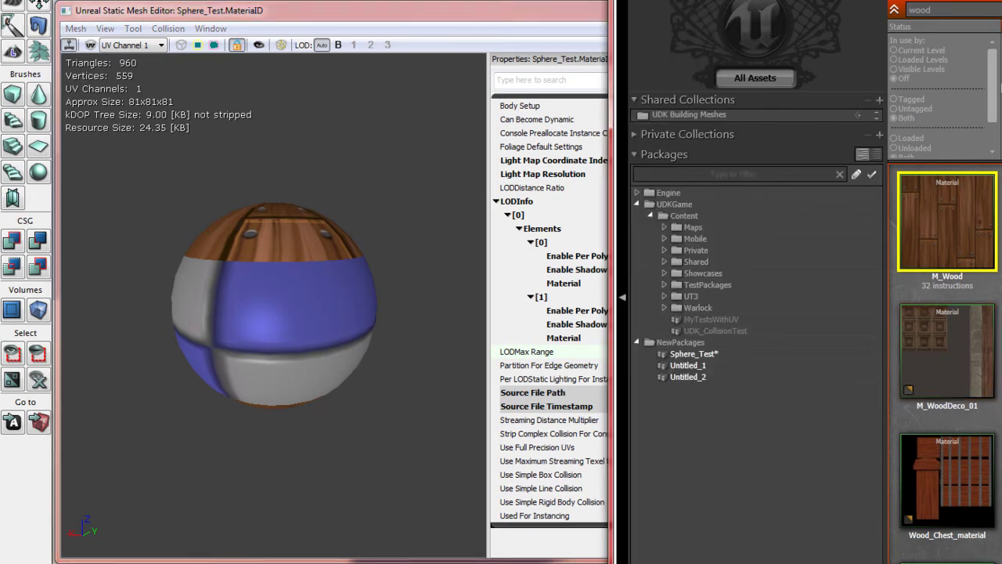
pyautogui.click(583, 308)
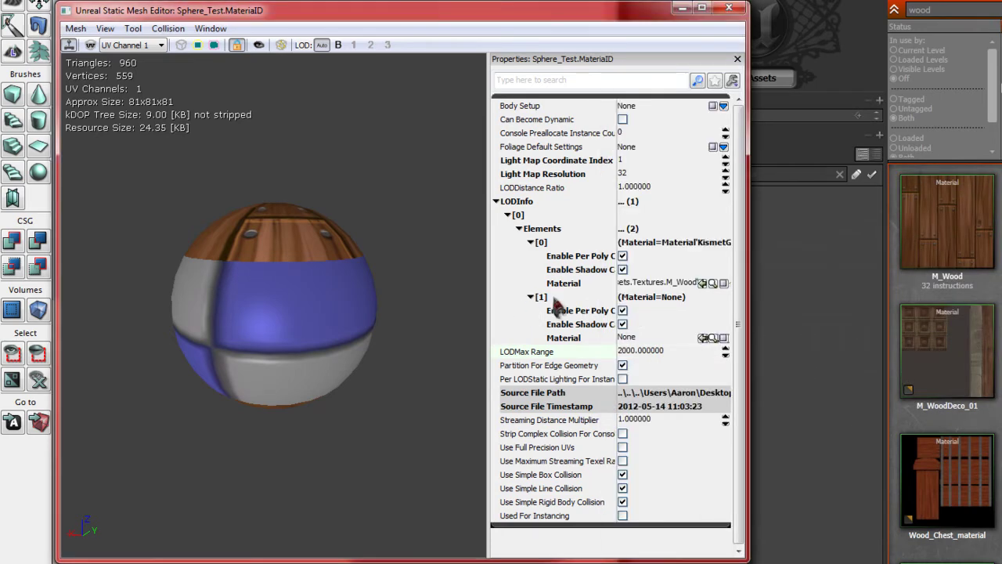
pyautogui.click(703, 338)
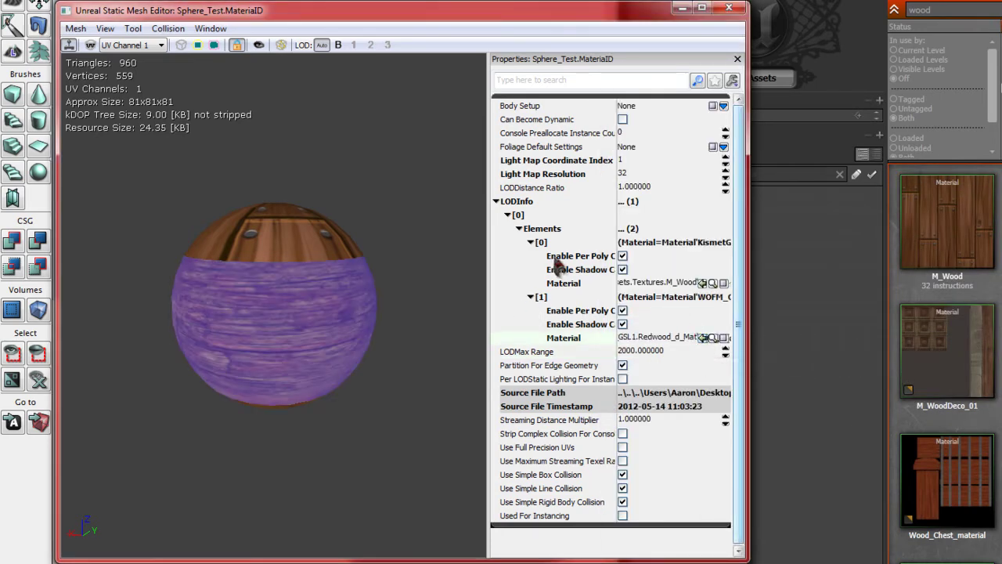
pyautogui.click(656, 186)
# Step: Inspect the two materials on the sphere from several angles and toggle the collision display on and off
pyautogui.moveTo(410, 265); pyautogui.dragTo(488, 252)
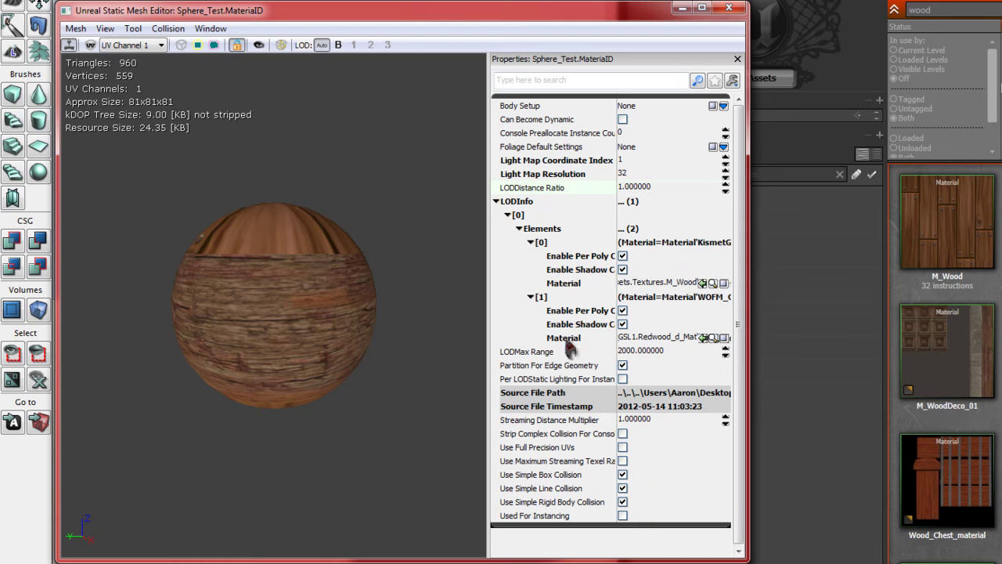
pyautogui.moveTo(300, 327); pyautogui.dragTo(311, 260)
pyautogui.moveTo(311, 260); pyautogui.dragTo(314, 352, button='right')
pyautogui.moveTo(314, 352)
pyautogui.mouseDown()
pyautogui.moveTo(487, 139)
pyautogui.moveTo(437, 350)
pyautogui.moveTo(491, 305)
pyautogui.moveTo(488, 282)
pyautogui.moveTo(488, 332)
pyautogui.moveTo(478, 202)
pyautogui.moveTo(387, 195)
pyautogui.moveTo(390, 266)
pyautogui.moveTo(352, 359)
pyautogui.moveTo(298, 402)
pyautogui.mouseUp()
pyautogui.click(206, 44)
pyautogui.click(207, 45)
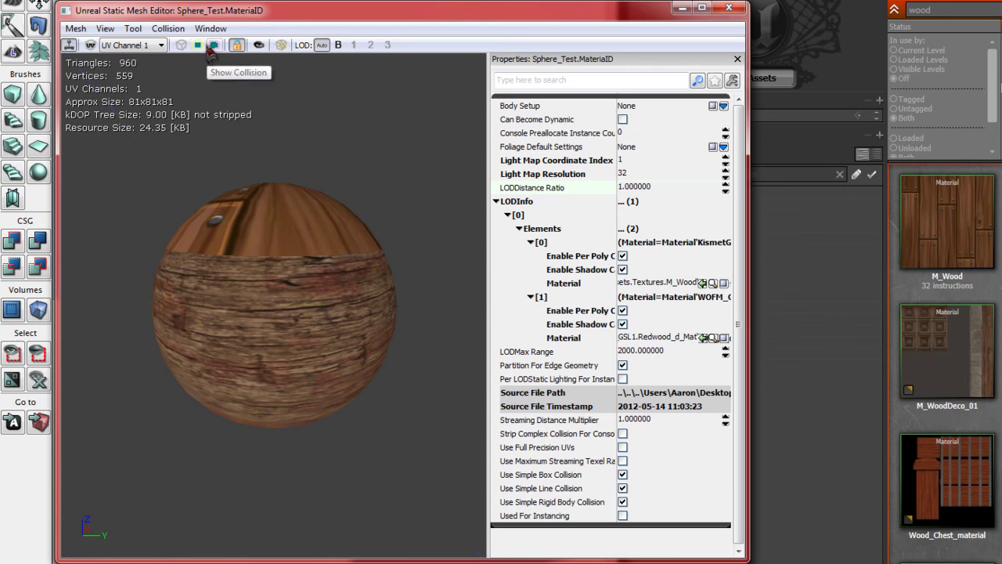